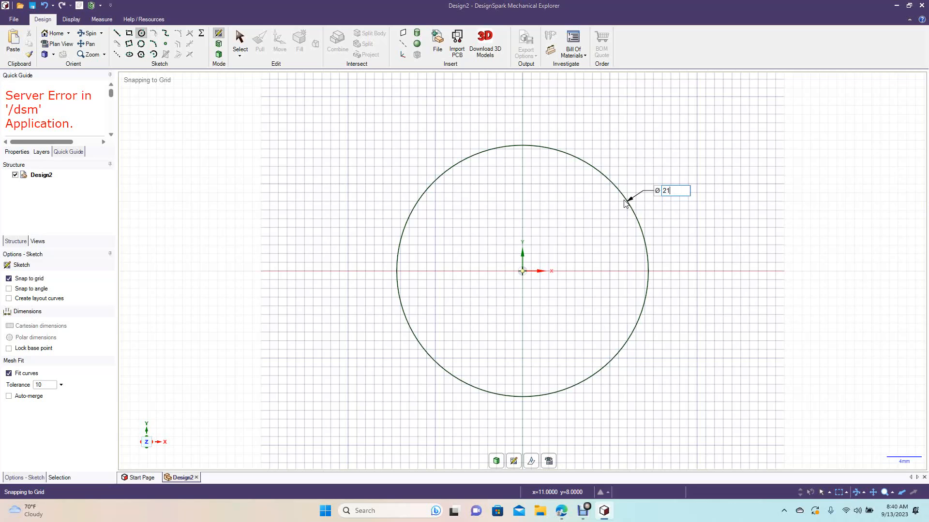
Draw two concentric circles centred on the origin, with diameters of 21 mm and 18 mm.
{"action": "key", "text": "Return"}
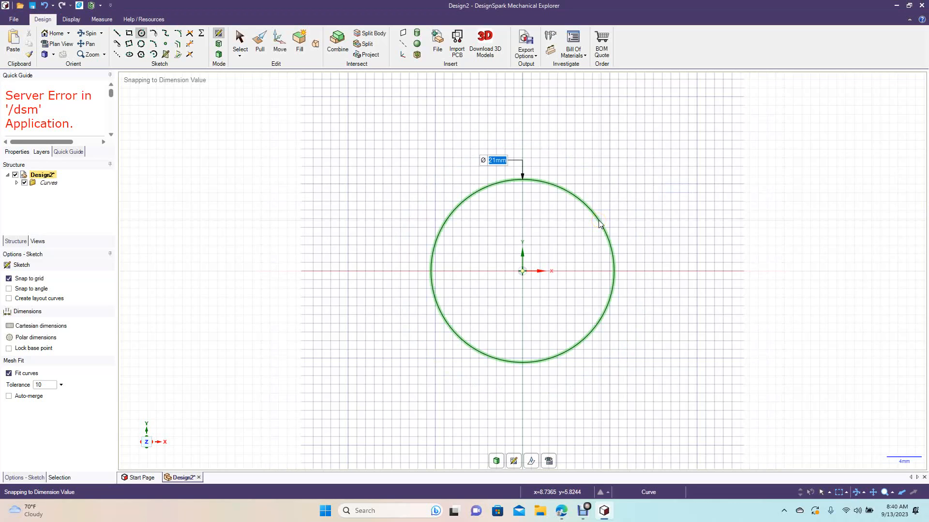
{"action": "left_click", "coordinate": [522, 271]}
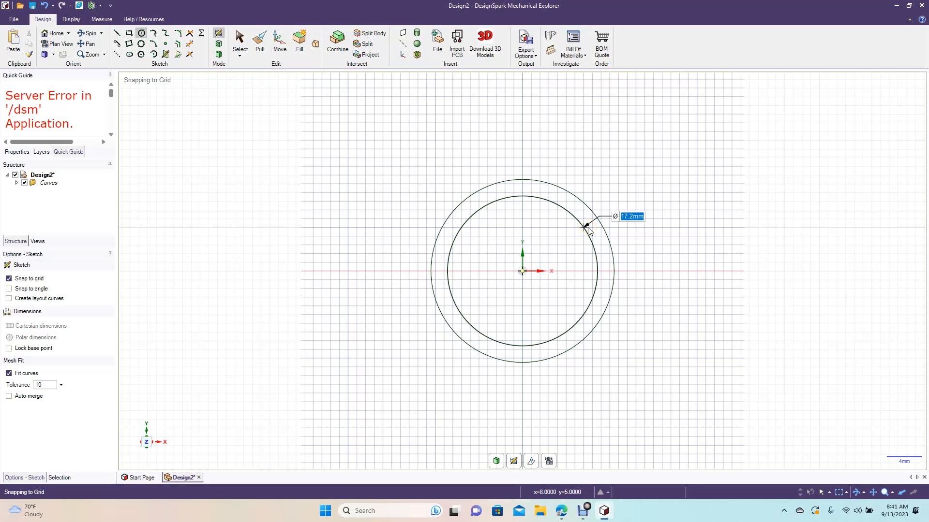
{"action": "type", "text": "18"}
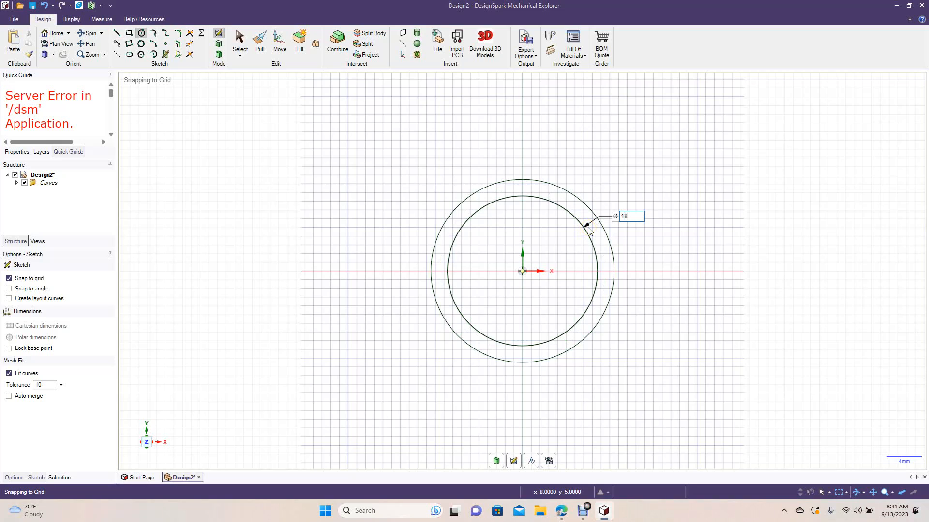
{"action": "key", "text": "Return"}
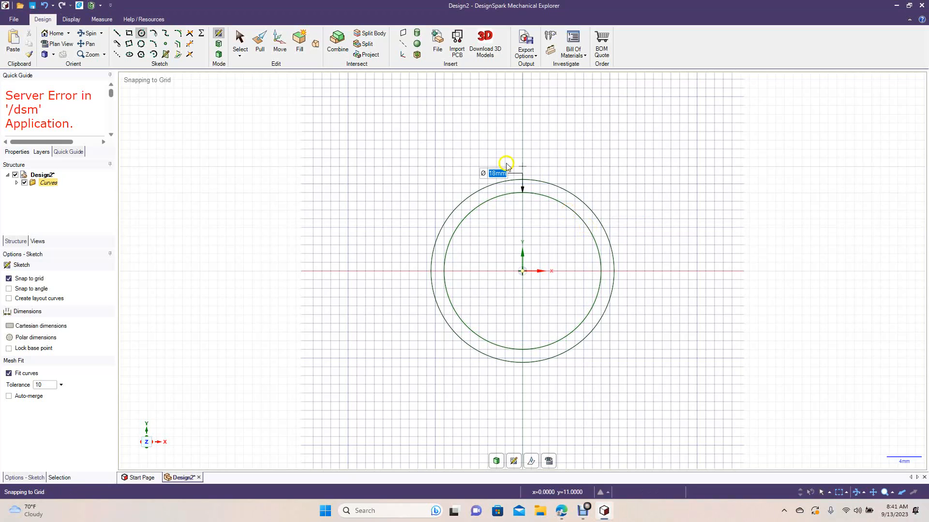
{"action": "left_click", "coordinate": [241, 45]}
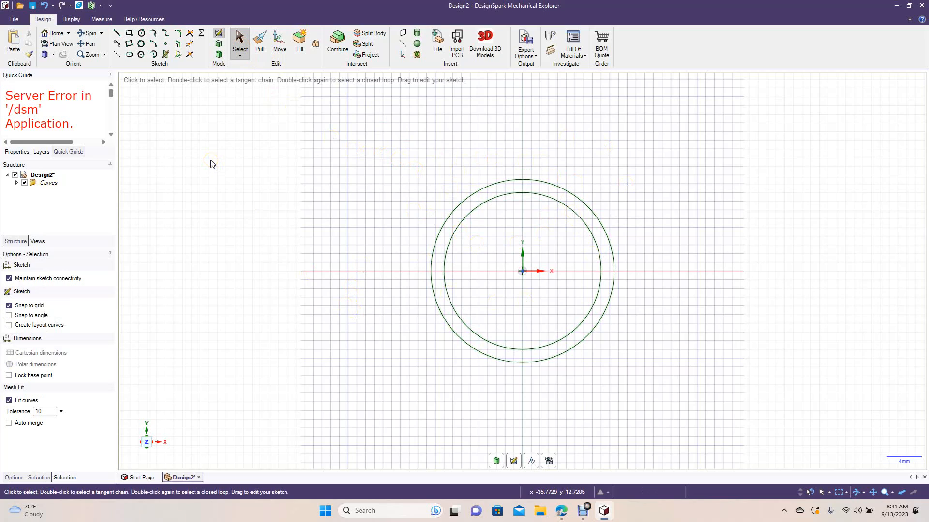
Switch to 3D mode and pull the ring surface 2.5 mm into a solid.
{"action": "left_click", "coordinate": [219, 55]}
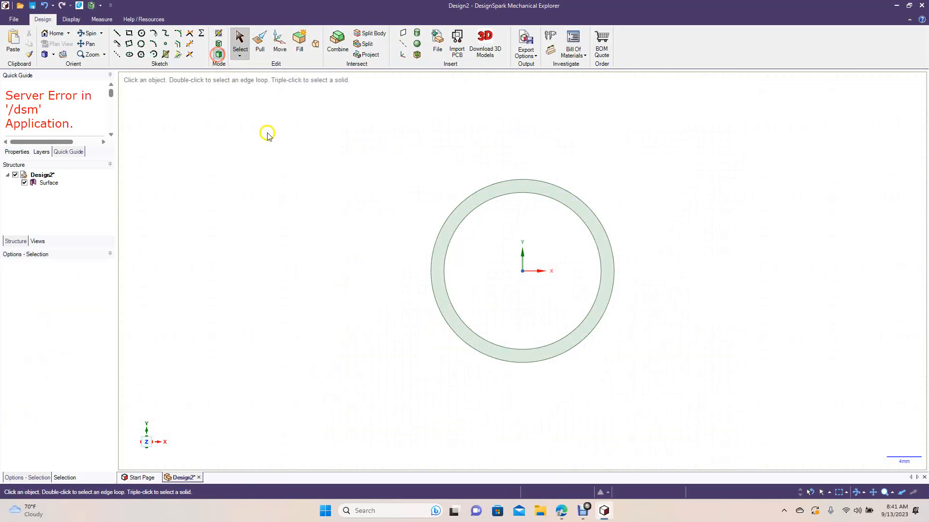
{"action": "left_click", "coordinate": [88, 33]}
{"action": "left_click_drag", "start_coordinate": [322, 208], "coordinate": [303, 228]}
{"action": "left_click", "coordinate": [260, 43]}
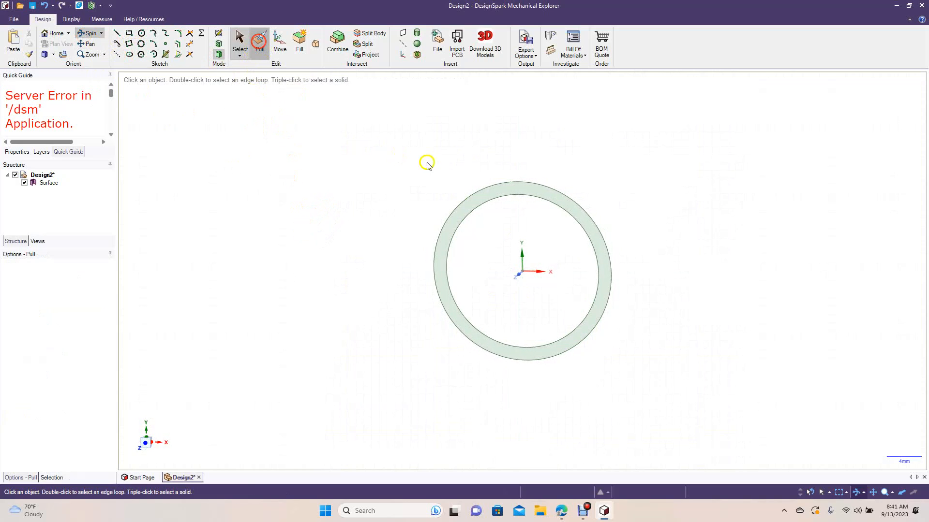
{"action": "left_click", "coordinate": [475, 204]}
{"action": "left_click", "coordinate": [475, 204]}
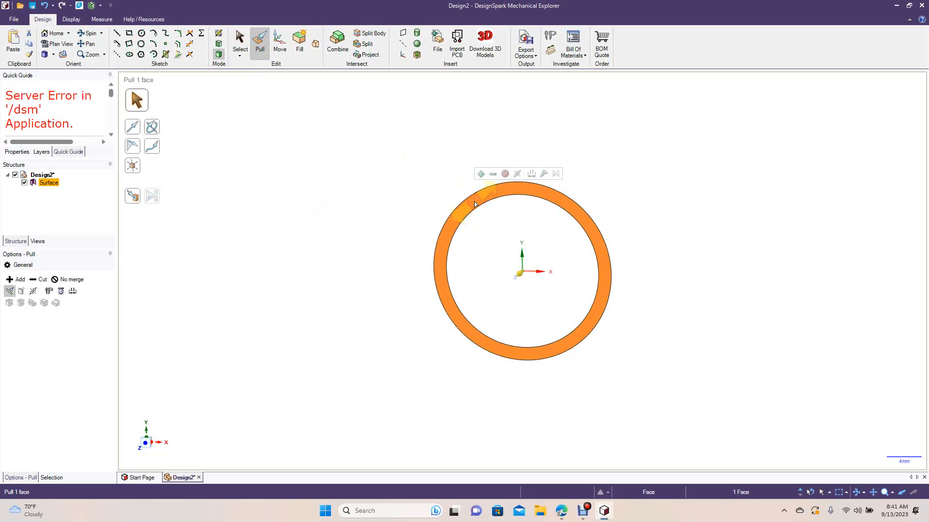
{"action": "left_click_drag", "start_coordinate": [537, 271], "coordinate": [518, 279]}
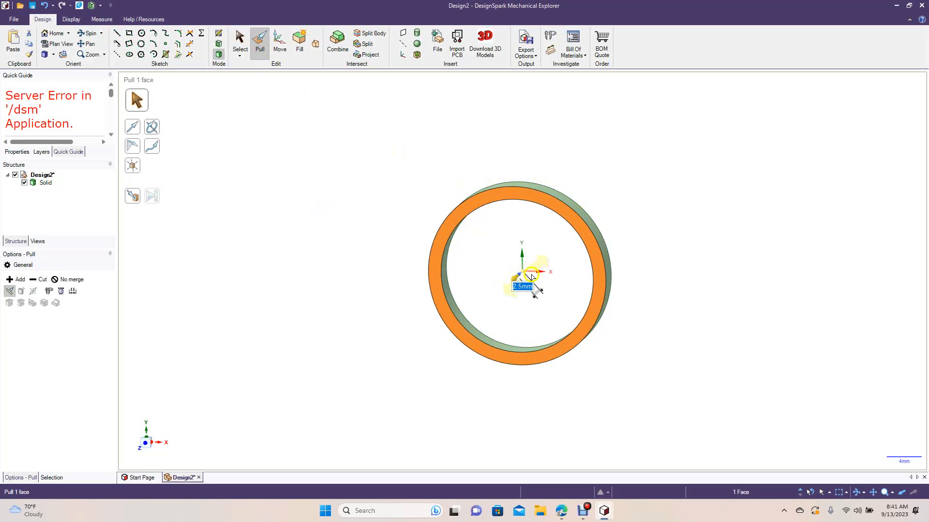
Sketch a 2 mm diameter circle on the ring's front face, centred on the topmost point of its outer edge.
{"action": "left_click", "coordinate": [237, 43]}
{"action": "left_click", "coordinate": [485, 203]}
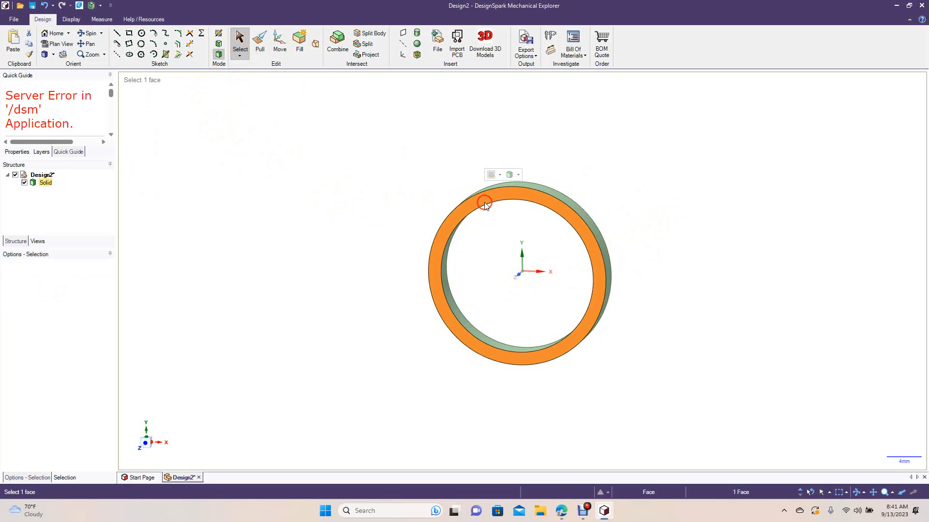
{"action": "left_click", "coordinate": [64, 44]}
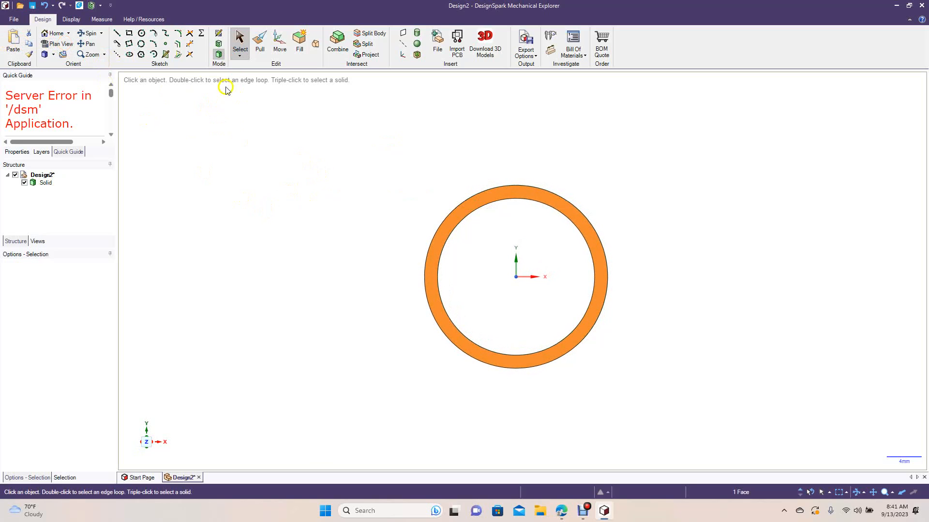
{"action": "left_click", "coordinate": [141, 33]}
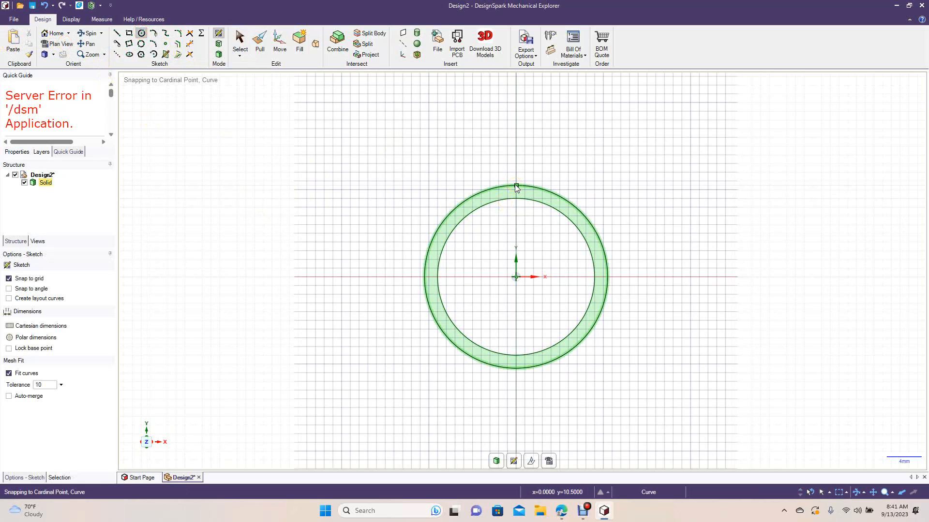
{"action": "left_click", "coordinate": [516, 185]}
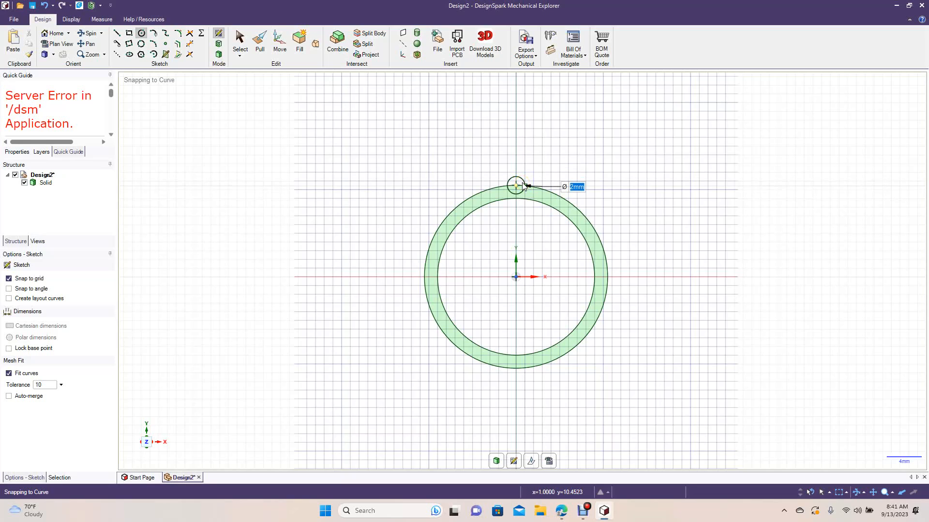
{"action": "left_click", "coordinate": [523, 187]}
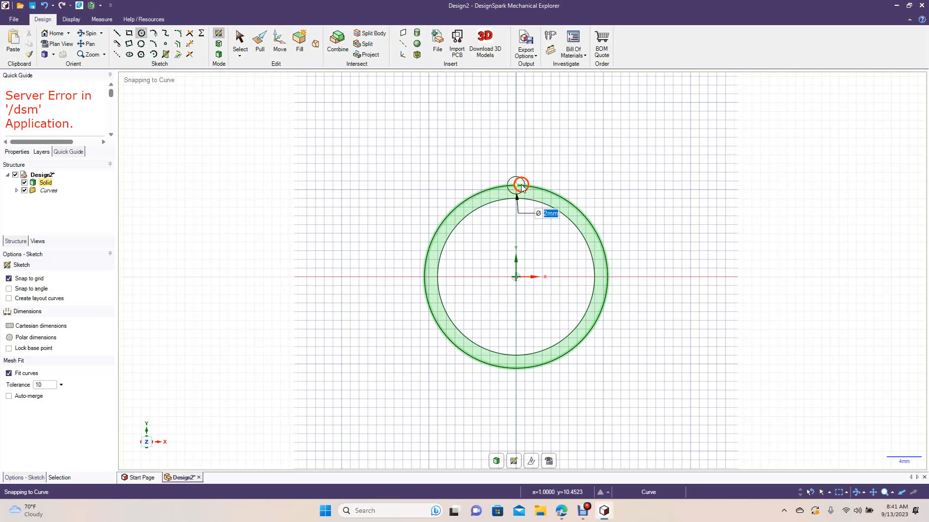
{"action": "left_click", "coordinate": [240, 37]}
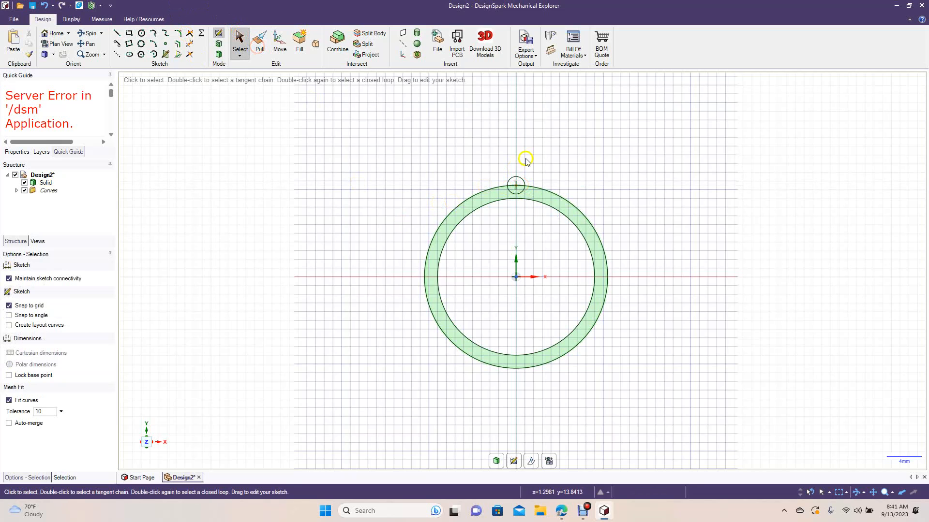
{"action": "left_click", "coordinate": [511, 179]}
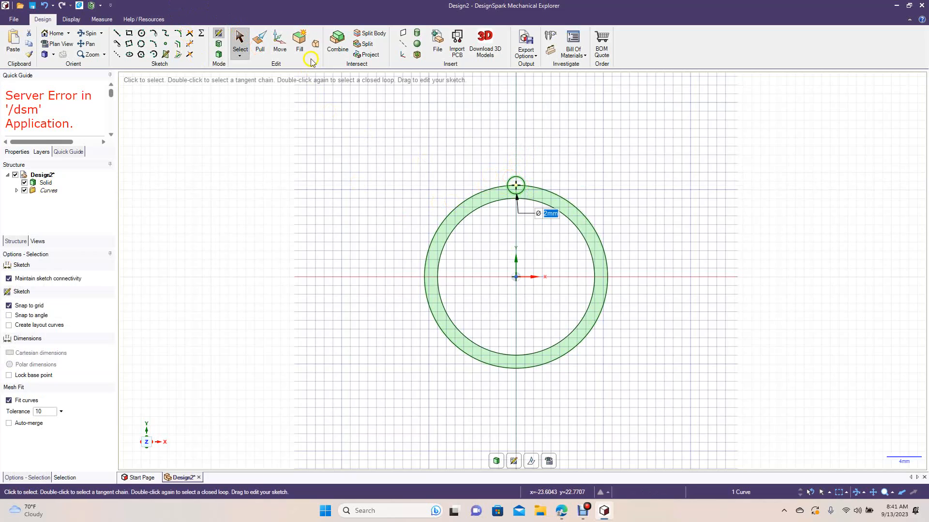
{"action": "left_click", "coordinate": [280, 48]}
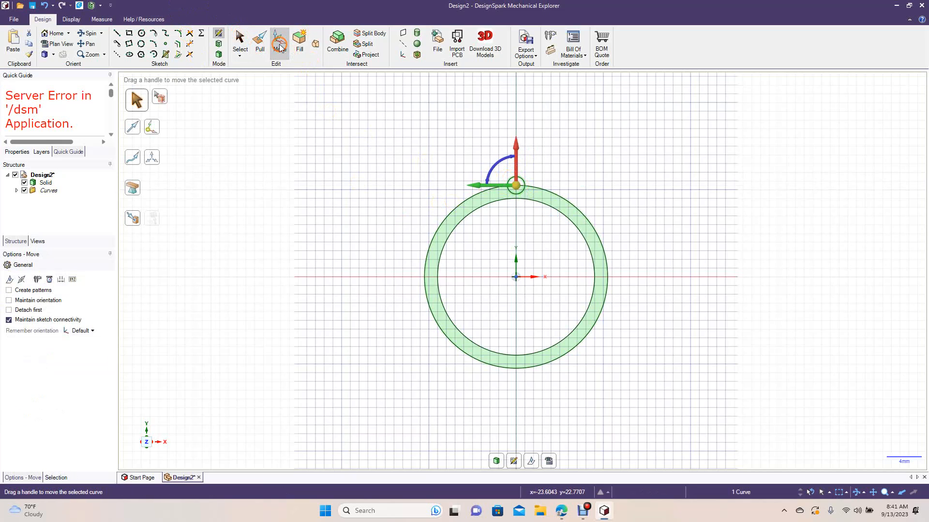
{"action": "mouse_move", "coordinate": [516, 186]}
{"action": "left_mouse_down"}
{"action": "mouse_move", "coordinate": [526, 200]}
{"action": "mouse_move", "coordinate": [517, 275]}
{"action": "left_mouse_up"}
Delete the small circular surface in 3D mode and anchor the Move handle of the semicircular face at the ring's centre.
{"action": "left_click", "coordinate": [219, 55]}
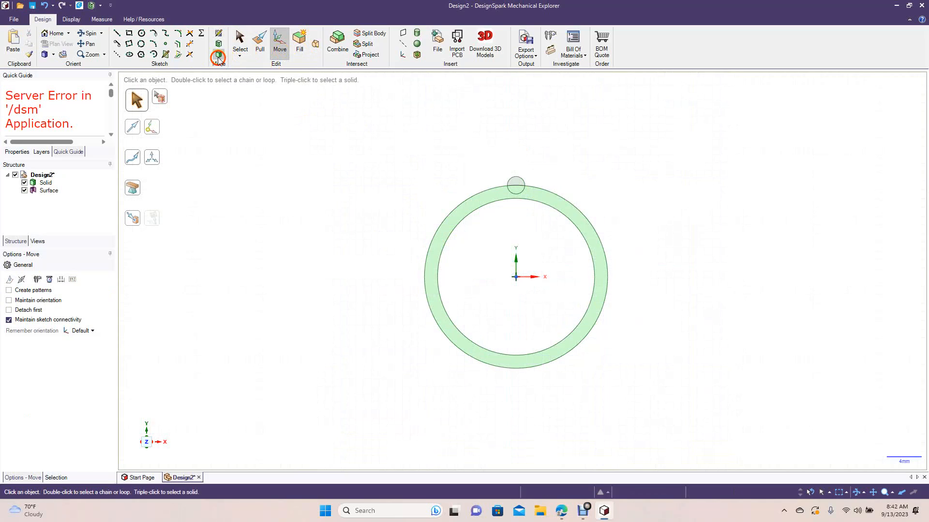
{"action": "left_click", "coordinate": [516, 185]}
{"action": "key", "text": "Delete"}
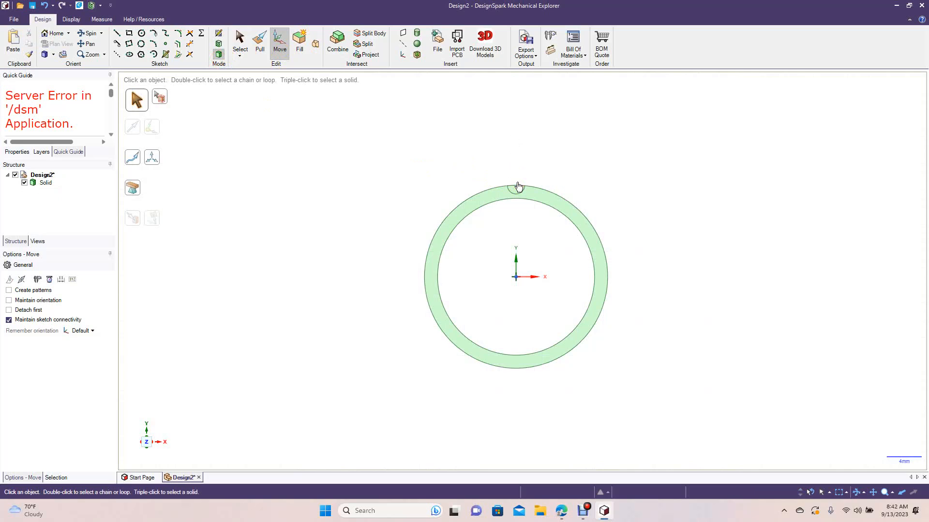
{"action": "left_click", "coordinate": [517, 190]}
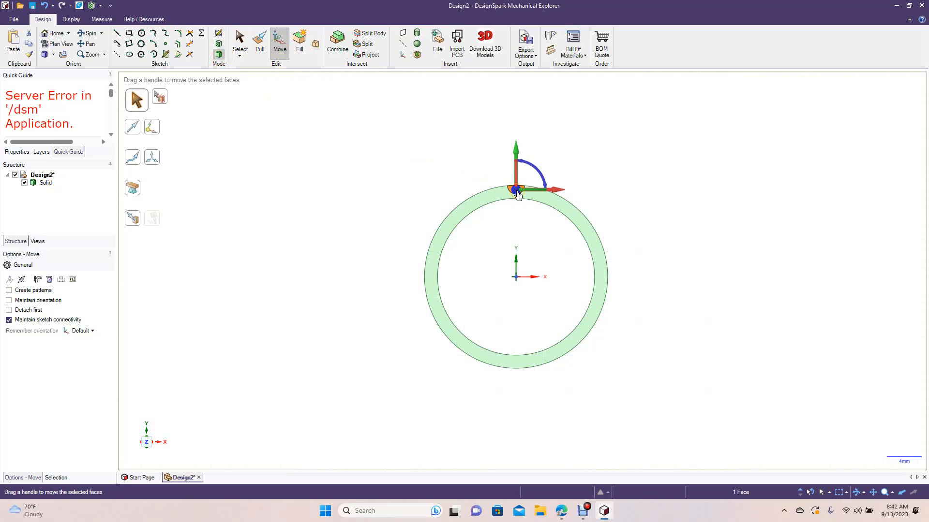
{"action": "left_click_drag", "start_coordinate": [517, 190], "coordinate": [516, 275]}
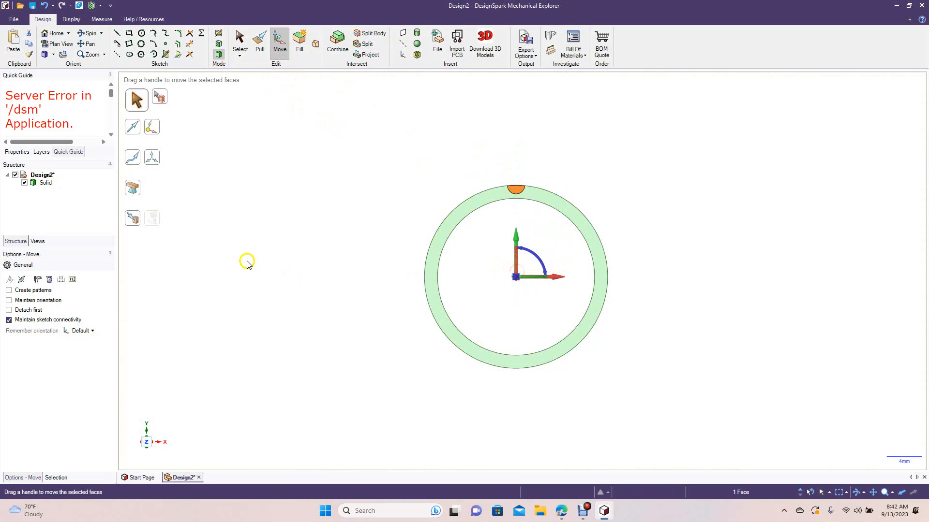
Try to pattern the semicircular face around the ring's centre at a 48° spacing with a count of 20.
{"action": "left_click", "coordinate": [26, 293]}
{"action": "left_click_drag", "start_coordinate": [534, 256], "coordinate": [513, 259]}
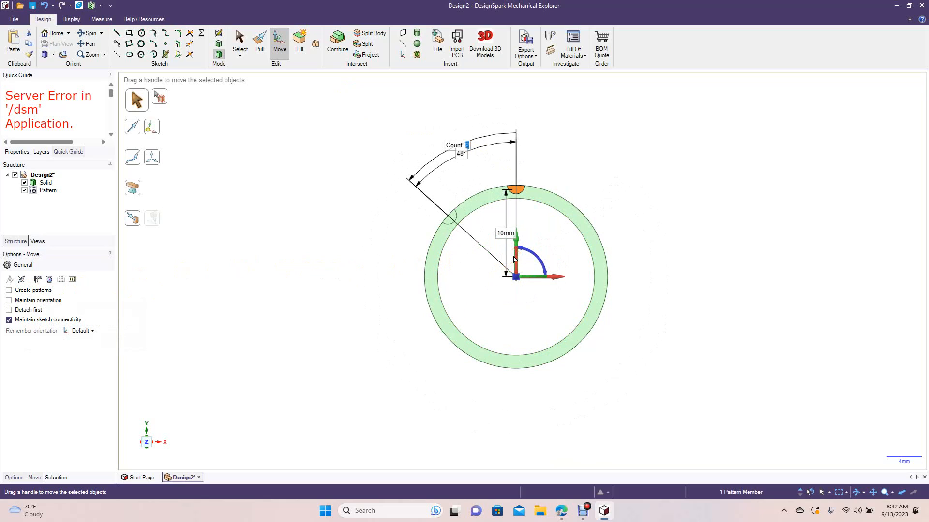
{"action": "type", "text": "20"}
{"action": "key", "text": "Return"}
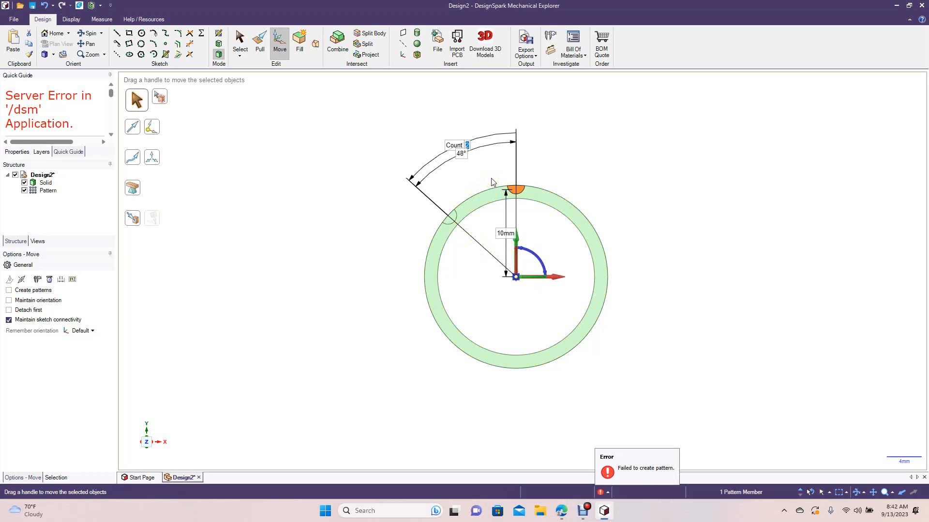
{"action": "left_click", "coordinate": [357, 278]}
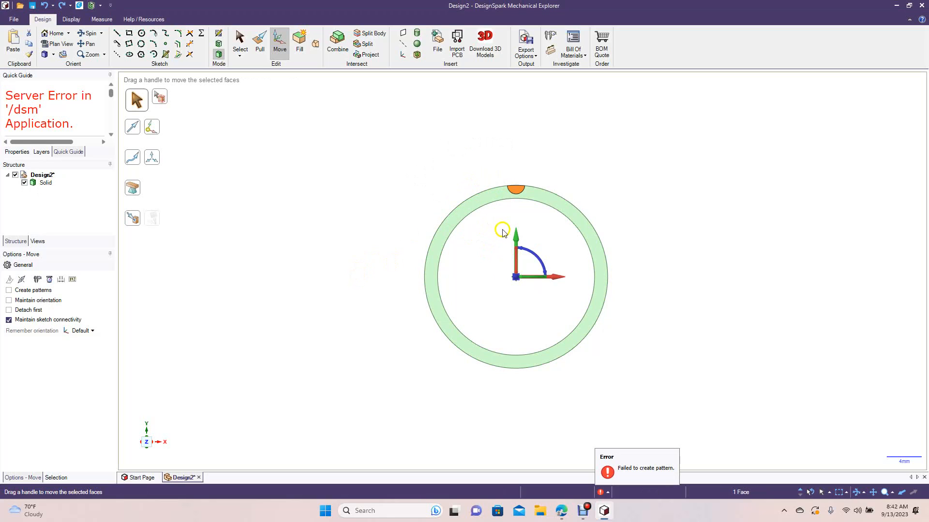
Create a full-circle pattern of the semicircular face about the ring's centre with a count of 20.
{"action": "left_click", "coordinate": [8, 291]}
{"action": "left_click_drag", "start_coordinate": [519, 250], "coordinate": [500, 255]}
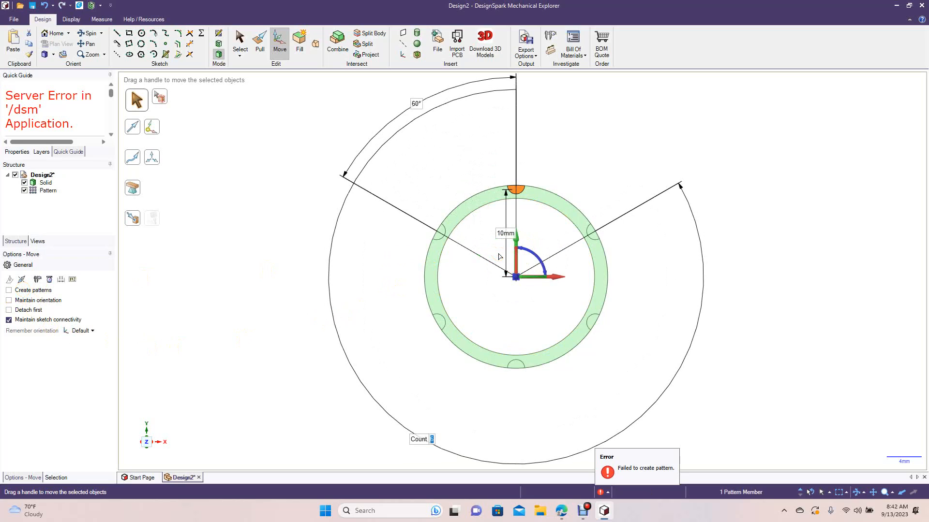
{"action": "type", "text": "20"}
{"action": "key", "text": "Return"}
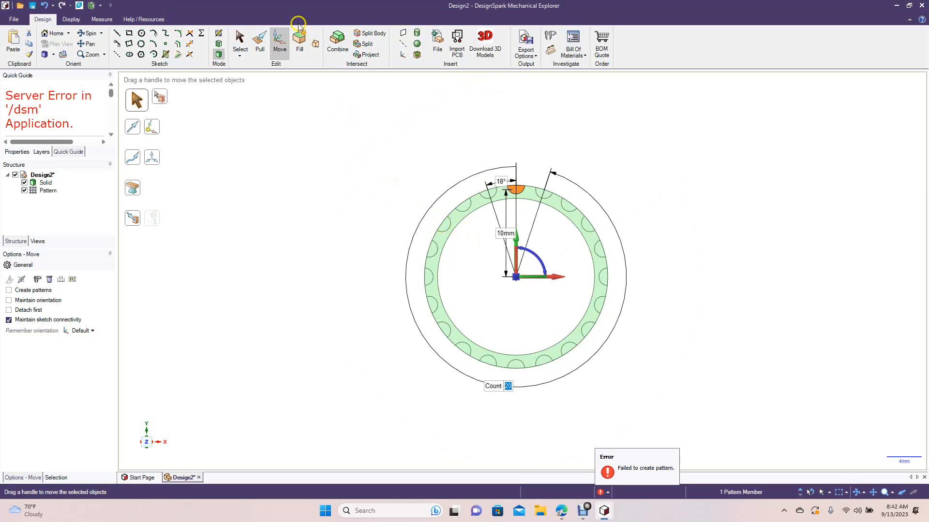
{"action": "left_click", "coordinate": [240, 40]}
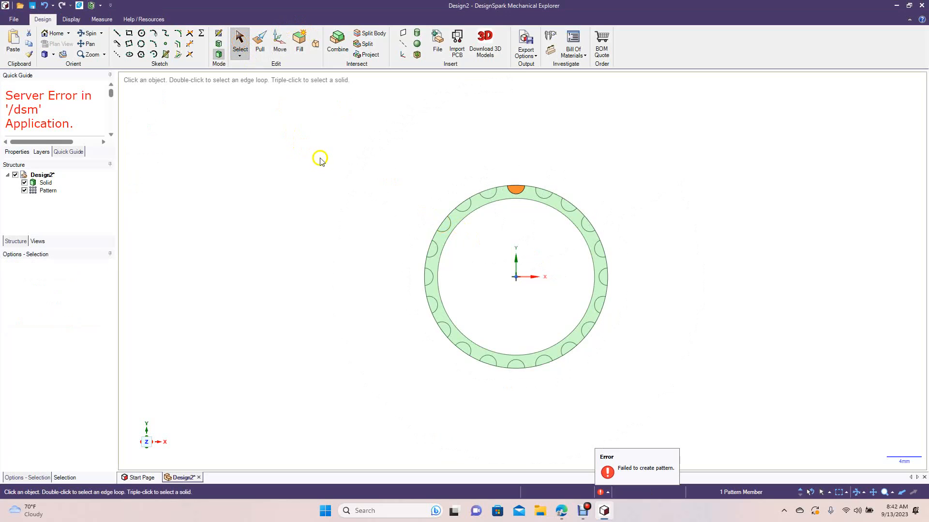
Select all 20 semicircular faces around the ring's front face with the Pull tool.
{"action": "left_click", "coordinate": [88, 32]}
{"action": "left_click_drag", "start_coordinate": [357, 214], "coordinate": [329, 239]}
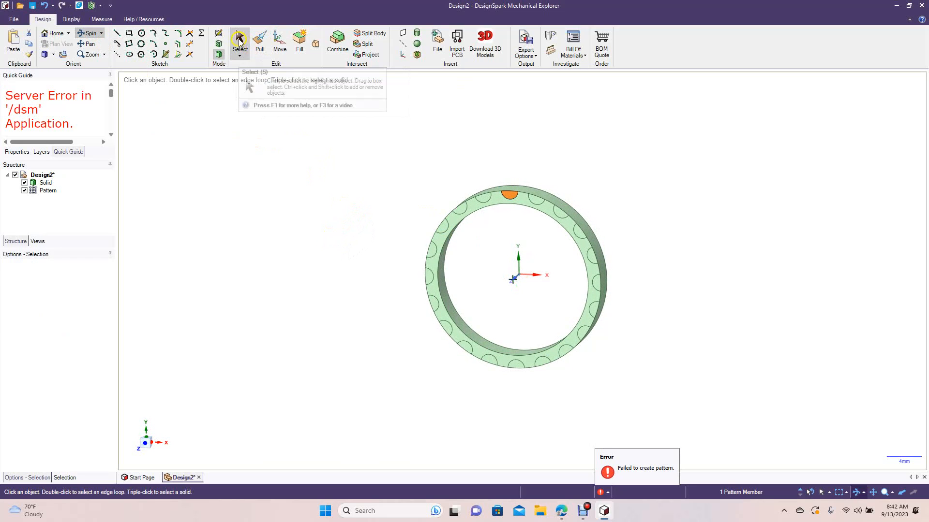
{"action": "left_click", "coordinate": [260, 41]}
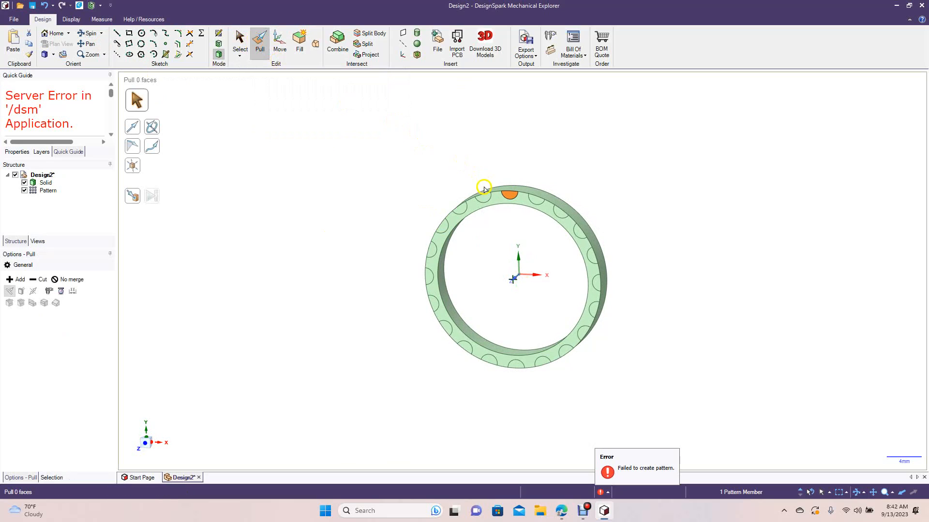
{"action": "left_click", "coordinate": [486, 199]}
{"action": "left_click", "coordinate": [460, 208], "text": "ctrl"}
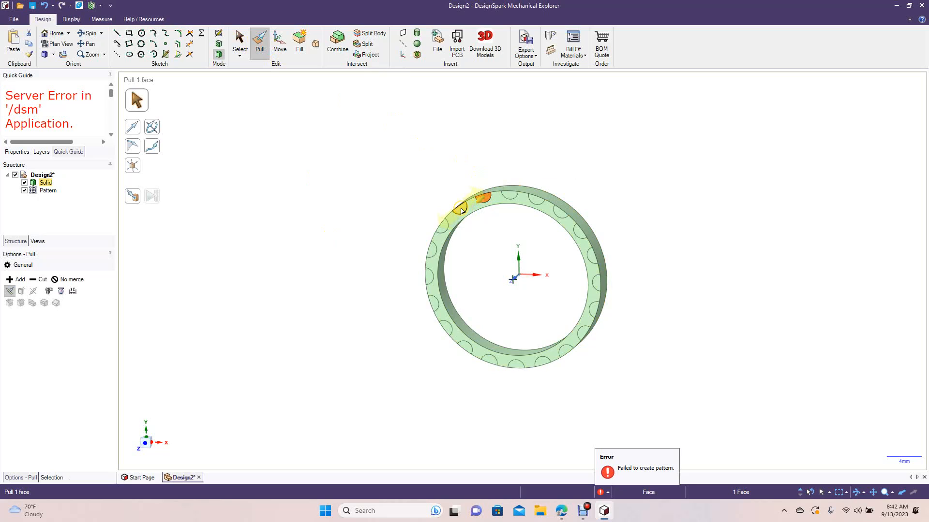
{"action": "left_click", "coordinate": [444, 226], "text": "ctrl"}
{"action": "left_click", "coordinate": [431, 248], "text": "ctrl"}
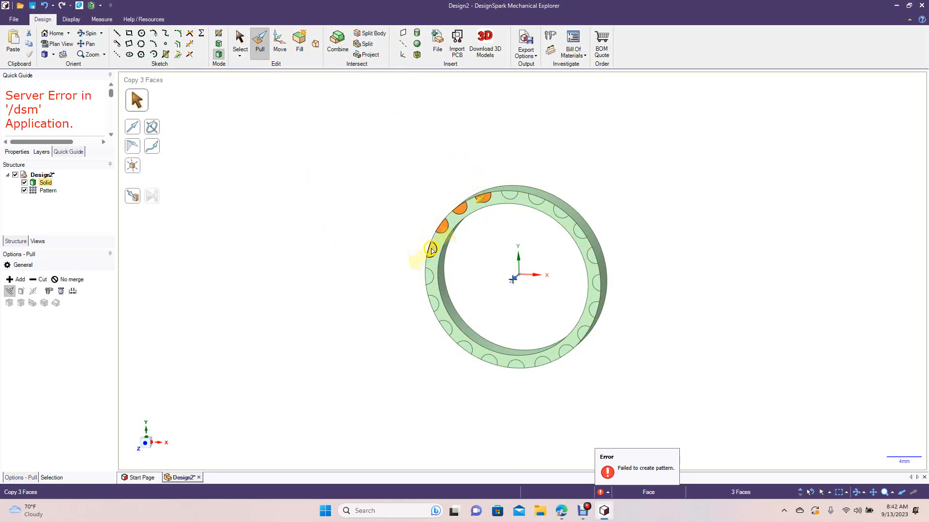
{"action": "left_click", "coordinate": [428, 276], "text": "ctrl"}
{"action": "left_click", "coordinate": [433, 303], "text": "ctrl"}
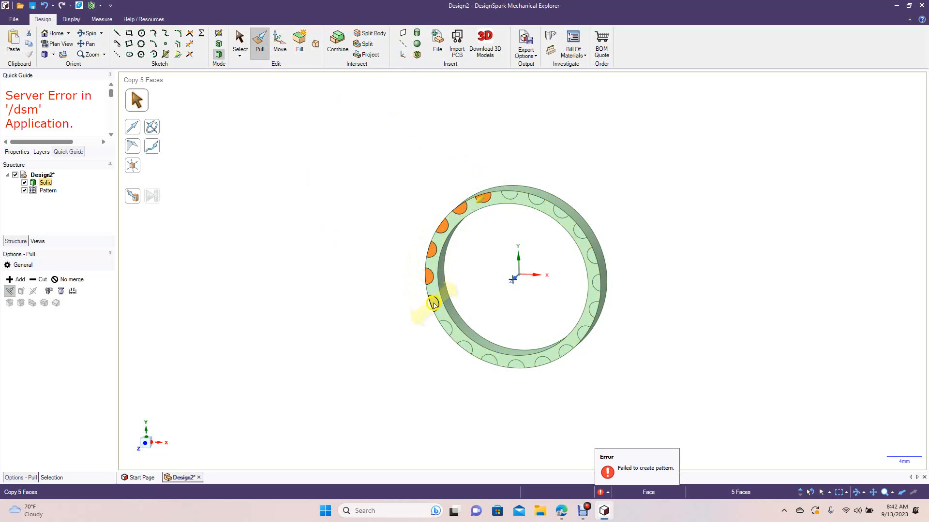
{"action": "left_click", "coordinate": [445, 328], "text": "ctrl"}
{"action": "left_click", "coordinate": [464, 346], "text": "ctrl"}
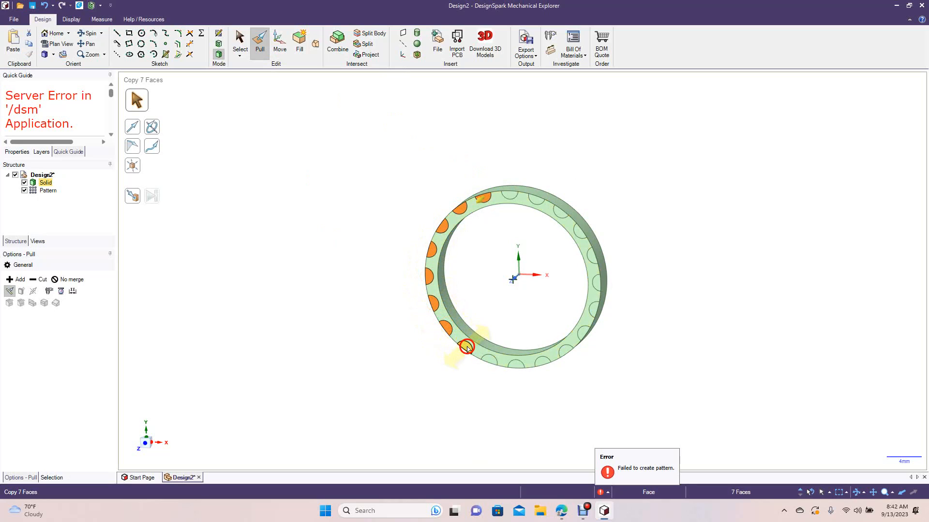
{"action": "left_click", "coordinate": [489, 360], "text": "ctrl"}
{"action": "left_click", "coordinate": [515, 363], "text": "ctrl"}
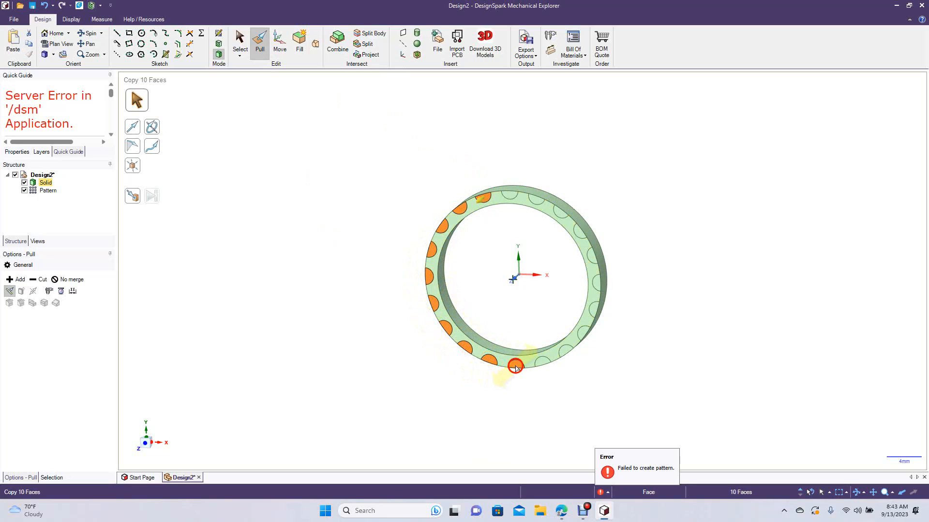
{"action": "left_click", "coordinate": [543, 362], "text": "ctrl"}
{"action": "left_click", "coordinate": [567, 350], "text": "ctrl"}
{"action": "left_click", "coordinate": [583, 333], "text": "ctrl"}
{"action": "left_click", "coordinate": [592, 311], "text": "ctrl"}
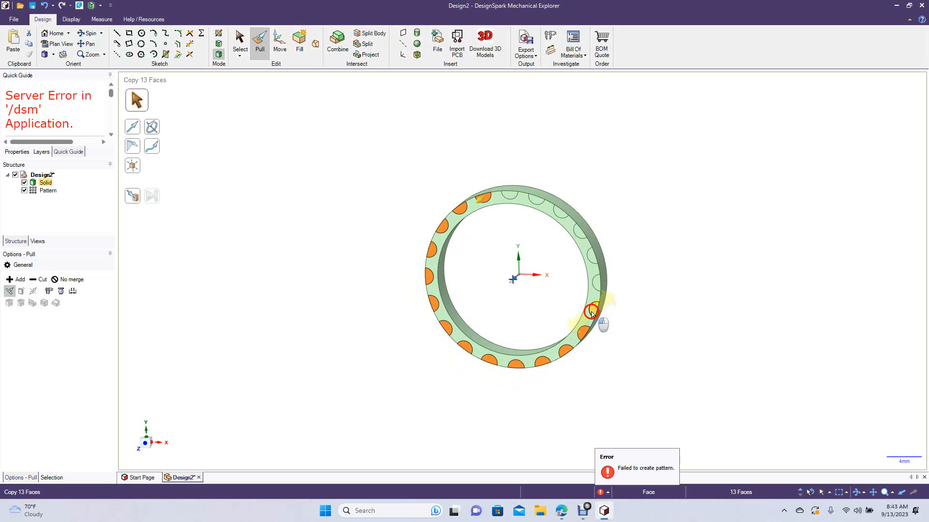
{"action": "left_click", "coordinate": [597, 282], "text": "ctrl"}
{"action": "left_click", "coordinate": [594, 261], "text": "ctrl"}
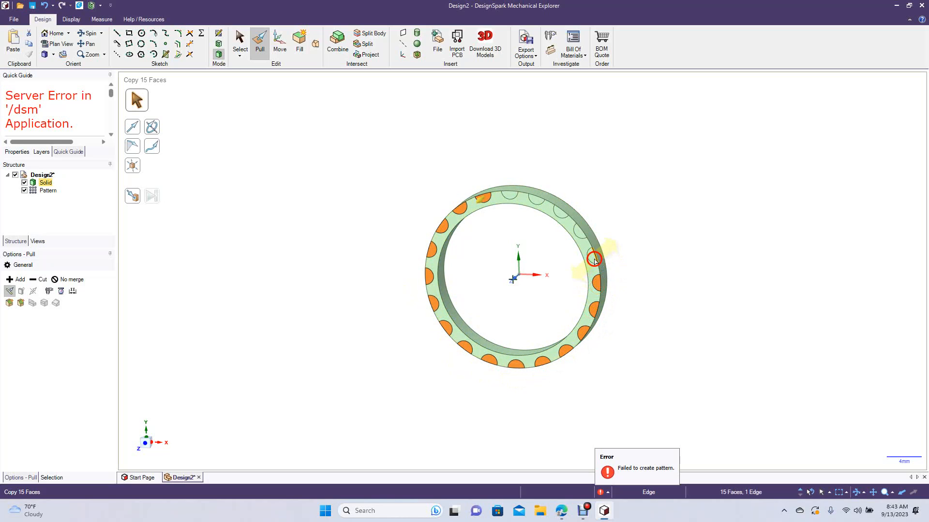
{"action": "left_click", "coordinate": [596, 260], "text": "ctrl"}
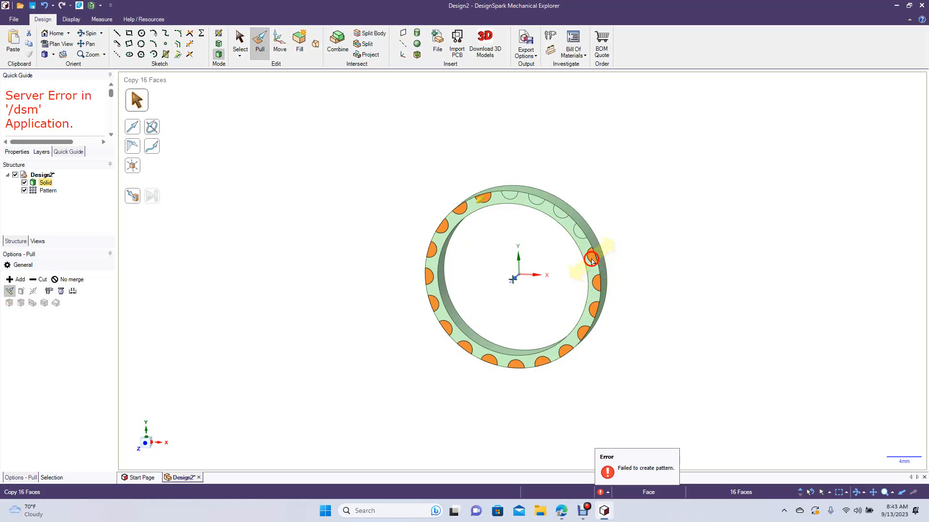
{"action": "left_click", "coordinate": [579, 231], "text": "ctrl"}
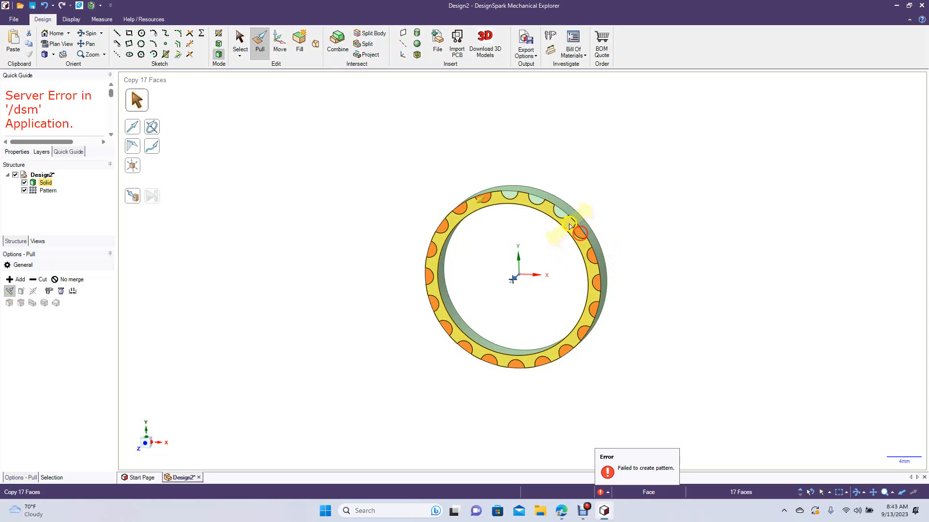
{"action": "left_click", "coordinate": [560, 214], "text": "ctrl"}
{"action": "left_click", "coordinate": [537, 204], "text": "ctrl"}
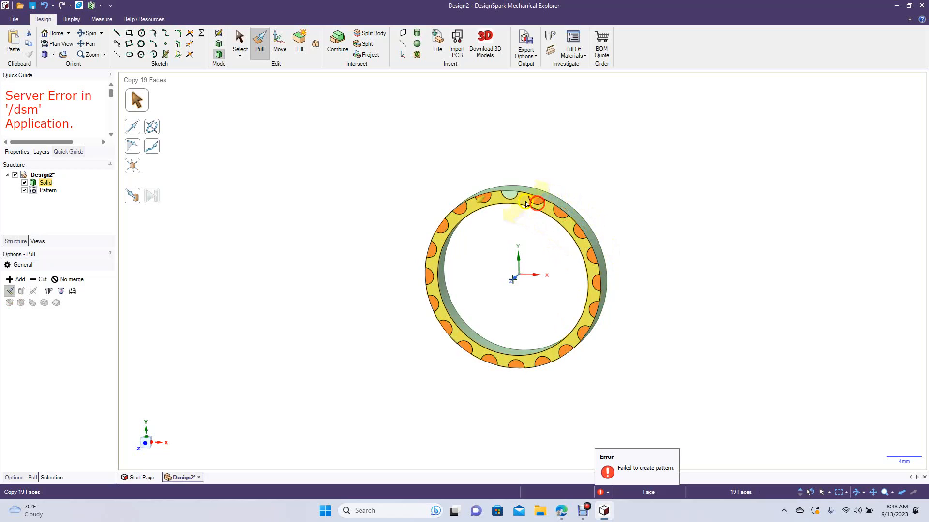
{"action": "left_click", "coordinate": [511, 198], "text": "ctrl"}
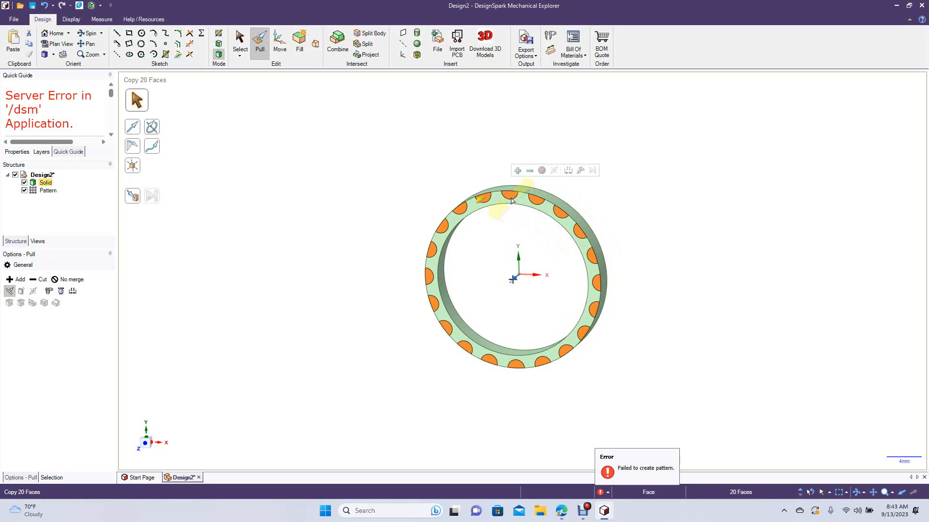
Cut the 20 selected semicircular faces through the ring with a pull of about 10.63 mm.
{"action": "middle_click_drag", "start_coordinate": [511, 199], "coordinate": [532, 187]}
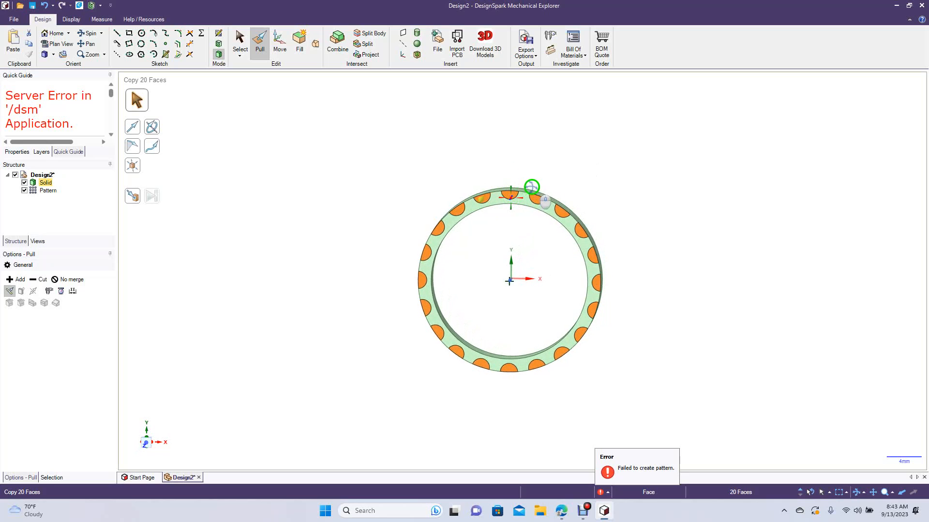
{"action": "left_click_drag", "start_coordinate": [500, 142], "coordinate": [489, 154]}
{"action": "key", "text": "ctrl+z"}
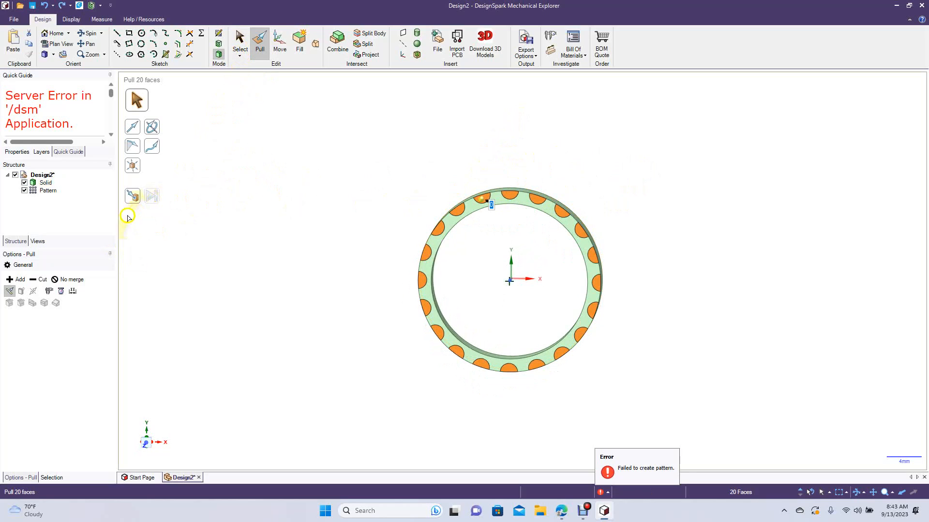
{"action": "left_click", "coordinate": [39, 281]}
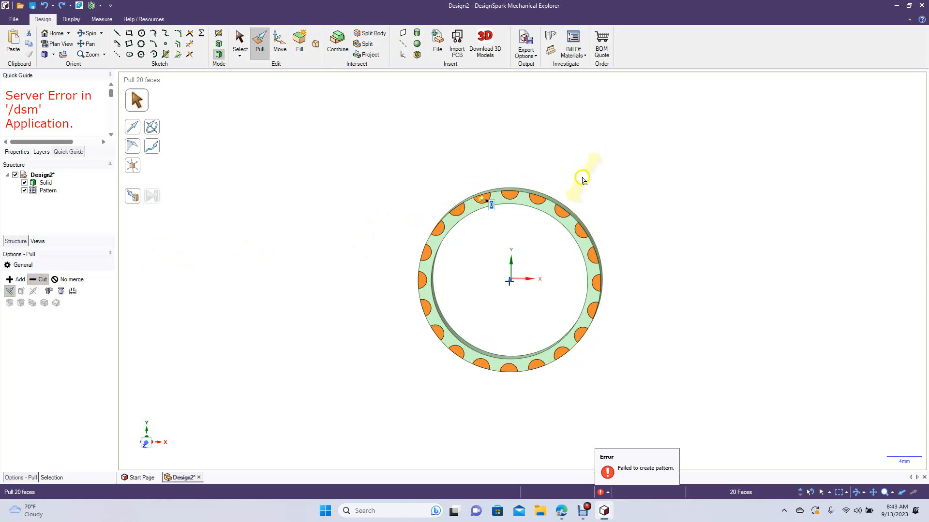
{"action": "left_click_drag", "start_coordinate": [513, 199], "coordinate": [508, 183]}
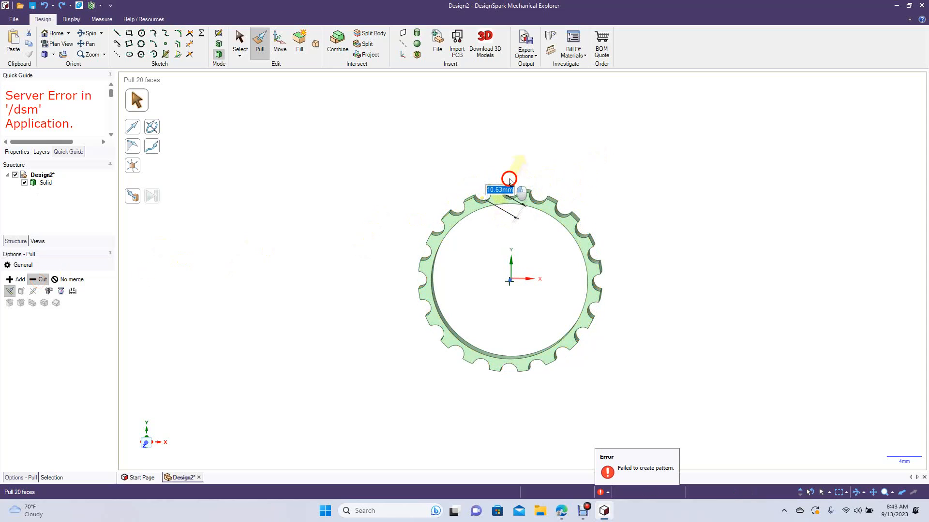
{"action": "left_click", "coordinate": [240, 41]}
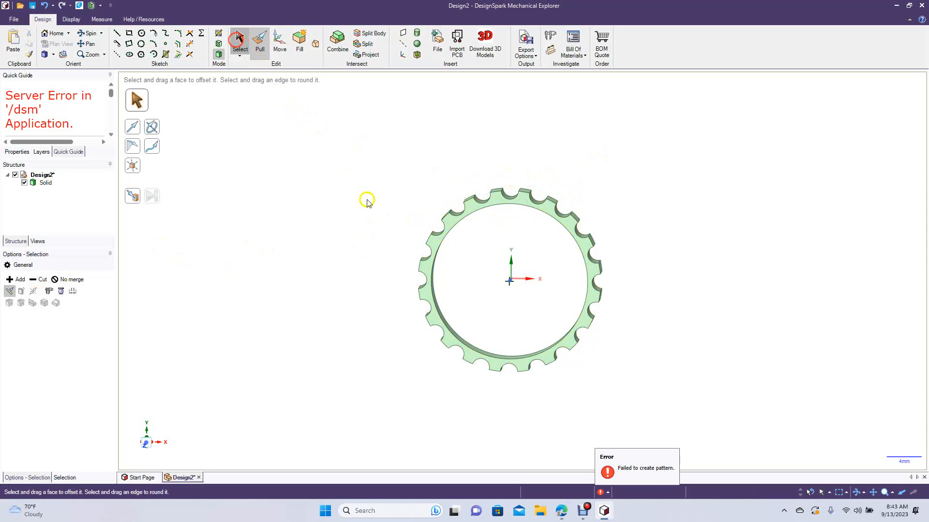
Select the whole notched ring in an isometric view and copy it 2.5 mm upward along its axis.
{"action": "left_click", "coordinate": [89, 33]}
{"action": "left_click_drag", "start_coordinate": [185, 103], "coordinate": [303, 193]}
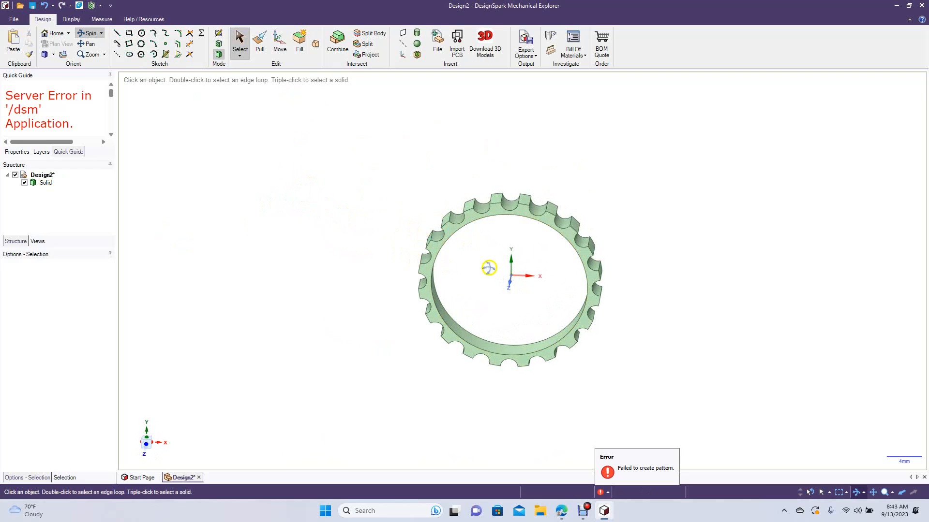
{"action": "left_click", "coordinate": [240, 43]}
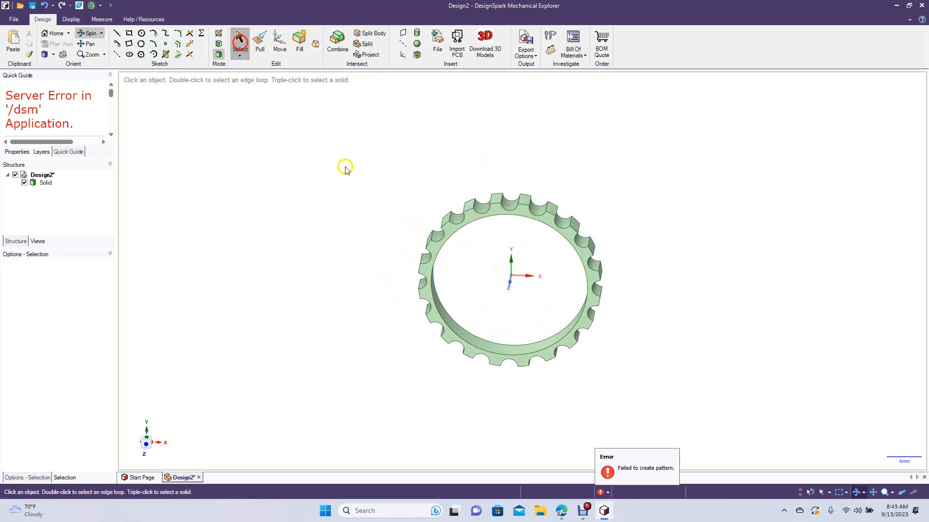
{"action": "key", "text": "ctrl+a"}
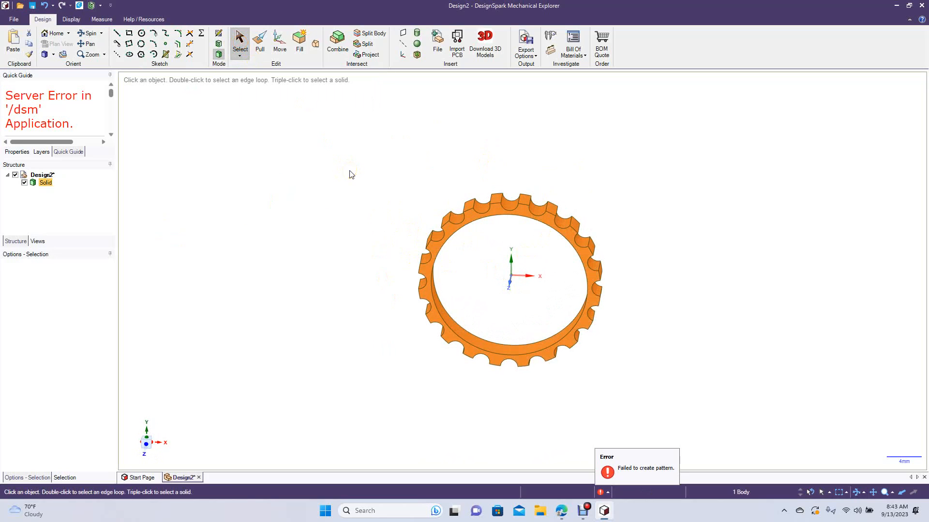
{"action": "left_click", "coordinate": [351, 175]}
{"action": "left_click_drag", "start_coordinate": [329, 158], "coordinate": [698, 400]}
{"action": "left_click", "coordinate": [54, 55]}
{"action": "left_click", "coordinate": [70, 78]}
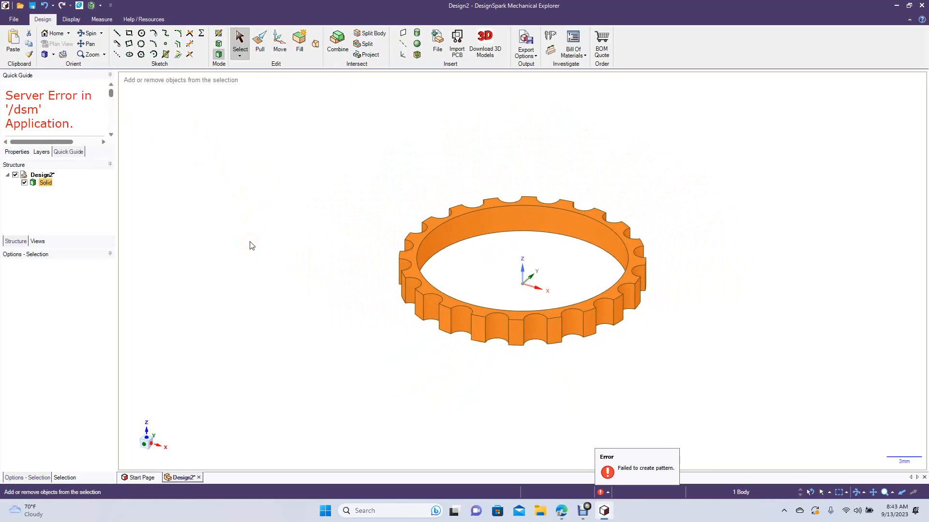
{"action": "left_click", "coordinate": [279, 41]}
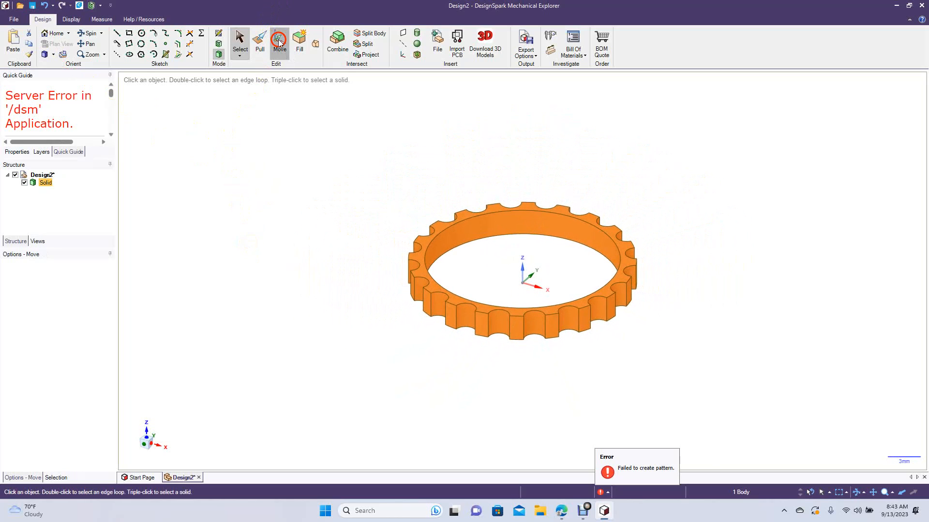
{"action": "left_click", "coordinate": [549, 232]}
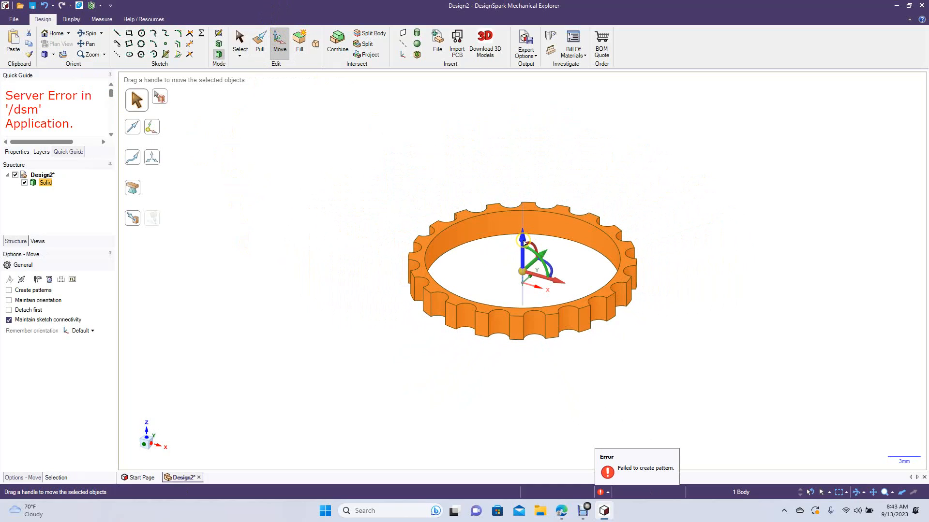
{"action": "key", "text": "ctrl"}
{"action": "left_click_drag", "start_coordinate": [524, 241], "coordinate": [523, 217], "text": "ctrl"}
{"action": "type", "text": "2"}
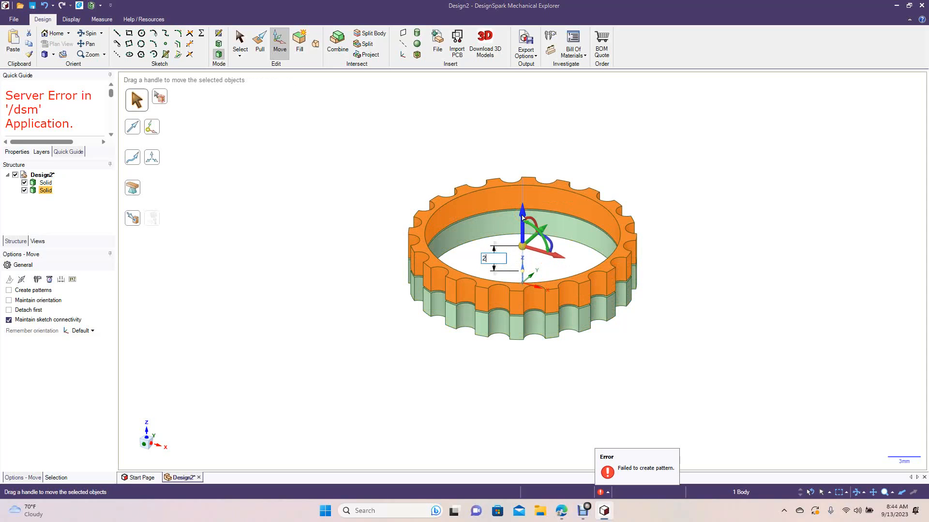
{"action": "type", "text": ".5"}
{"action": "key", "text": "Return"}
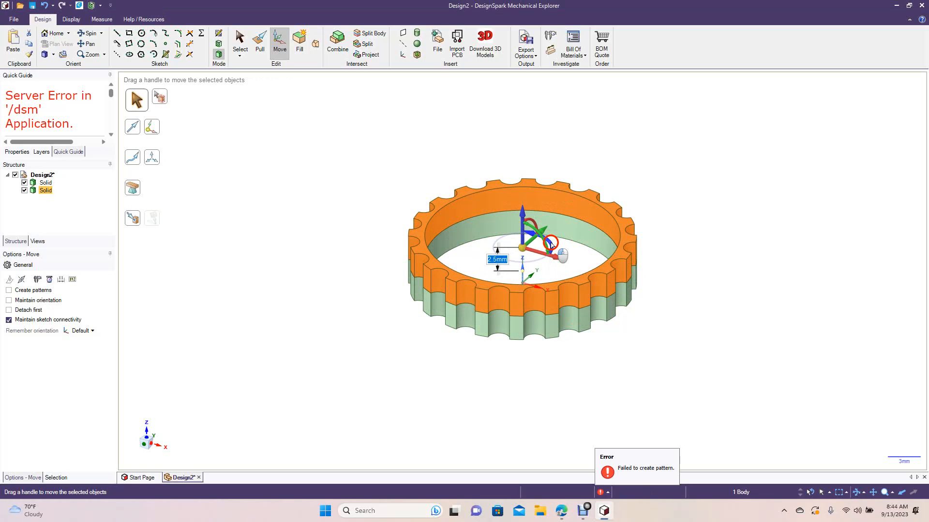
Rotate the upper ring copy 9° about the vertical axis to stagger its notches against the lower ring.
{"action": "left_click_drag", "start_coordinate": [550, 242], "coordinate": [551, 243]}
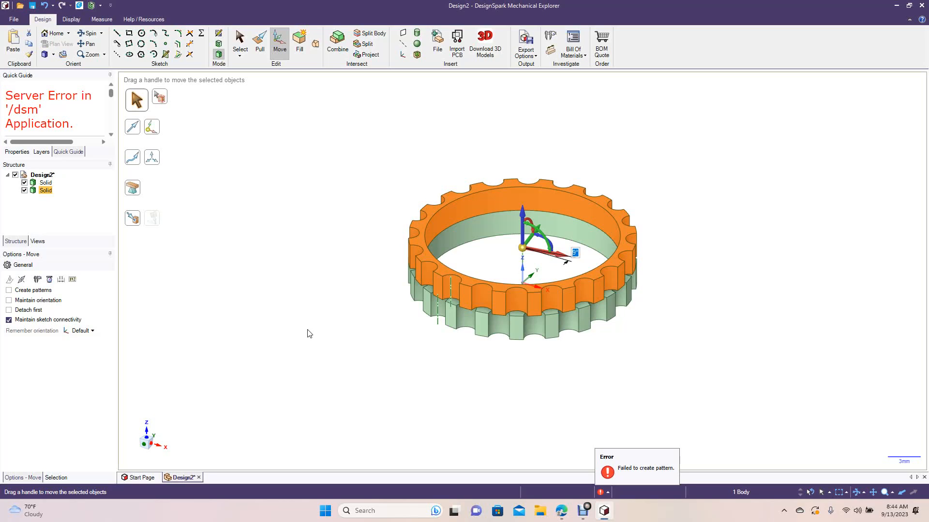
{"action": "left_click", "coordinate": [240, 39]}
{"action": "left_click", "coordinate": [257, 193]}
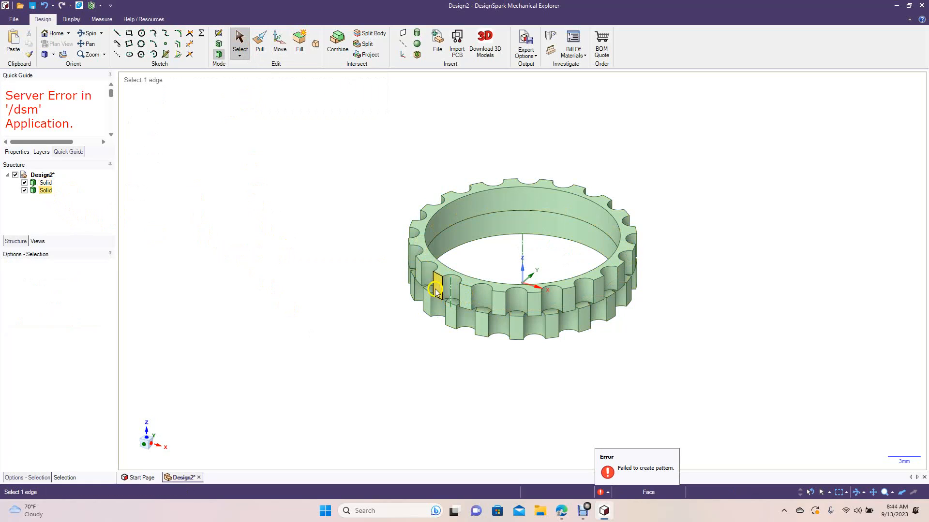
Copy the original bottom ring 5 mm upward along its axis to form a third layer.
{"action": "left_click", "coordinate": [46, 183]}
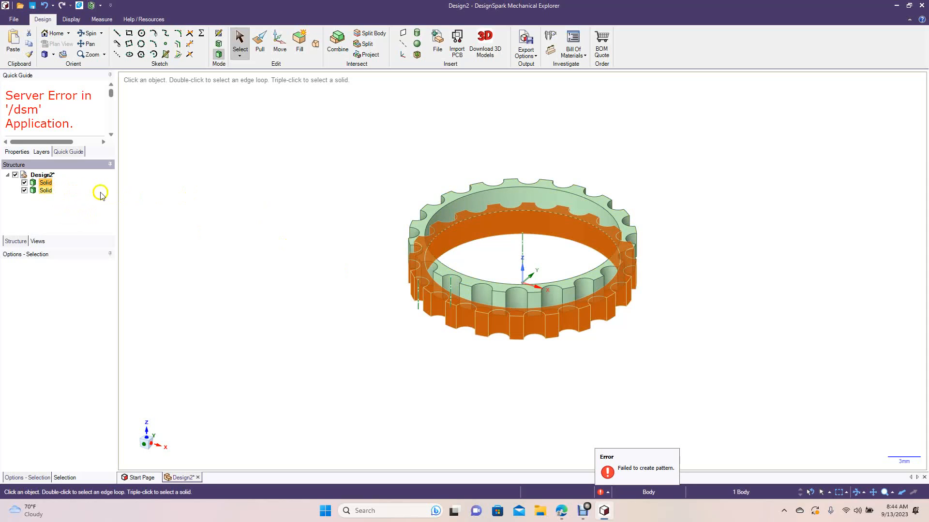
{"action": "left_click", "coordinate": [285, 31]}
{"action": "left_click", "coordinate": [527, 221]}
{"action": "left_click_drag", "start_coordinate": [522, 242], "coordinate": [525, 191], "text": "ctrl"}
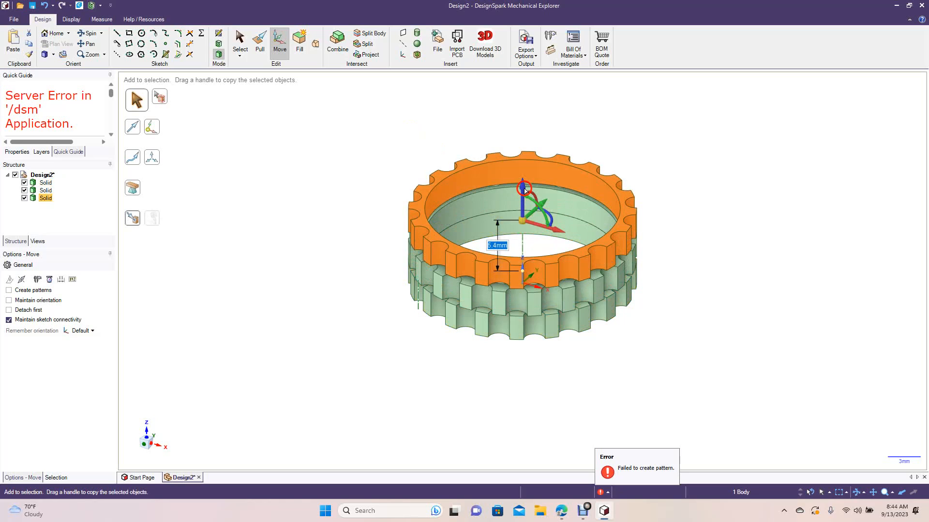
{"action": "type", "text": "5"}
{"action": "key", "text": "Return"}
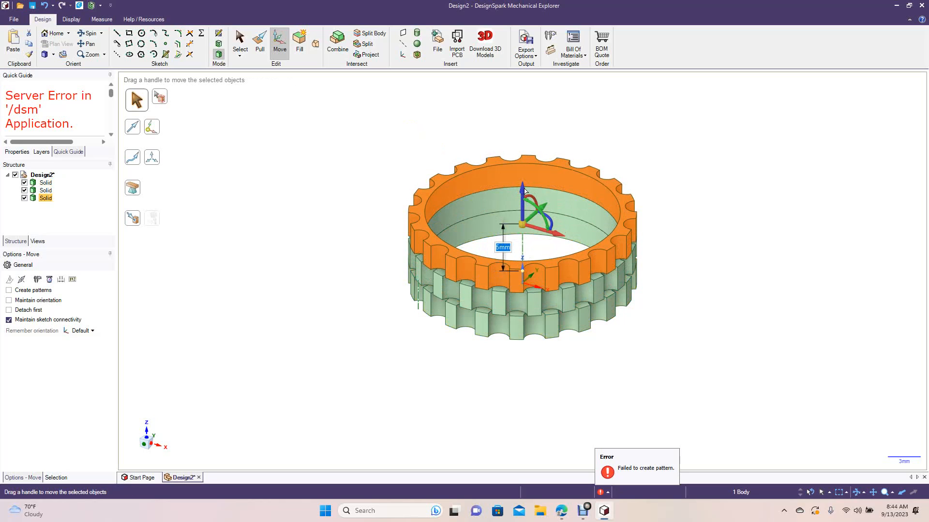
{"action": "left_click", "coordinate": [353, 190]}
Round the 40 outer notched edges of the ring's top face with a 0.2 mm radius.
{"action": "left_click", "coordinate": [87, 34]}
{"action": "mouse_move", "coordinate": [270, 224]}
{"action": "left_mouse_down"}
{"action": "mouse_move", "coordinate": [311, 188]}
{"action": "mouse_move", "coordinate": [350, 180]}
{"action": "mouse_move", "coordinate": [274, 182]}
{"action": "mouse_move", "coordinate": [274, 218]}
{"action": "left_mouse_up"}
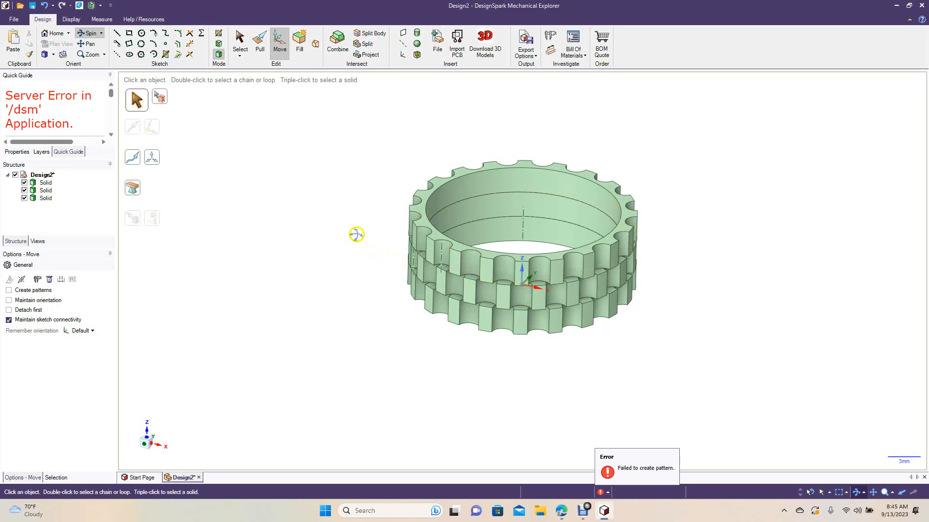
{"action": "left_click", "coordinate": [260, 41]}
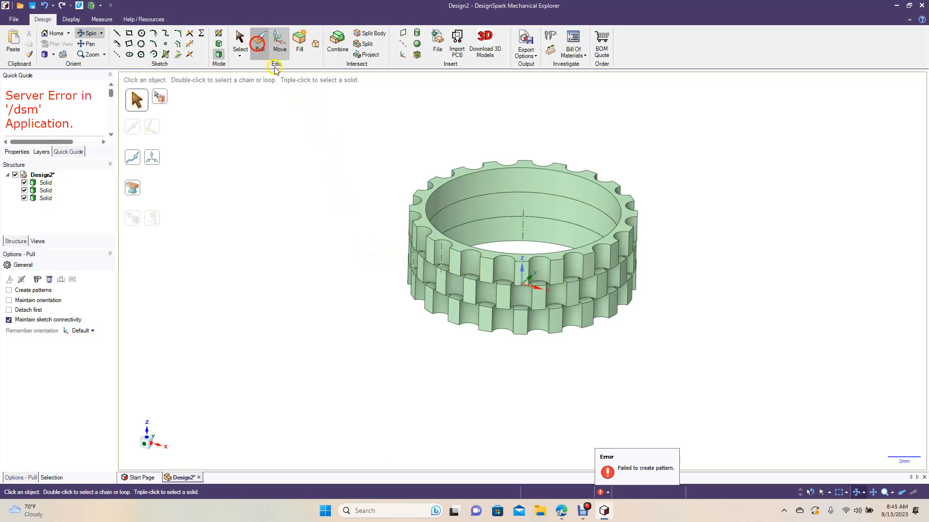
{"action": "left_click", "coordinate": [439, 242]}
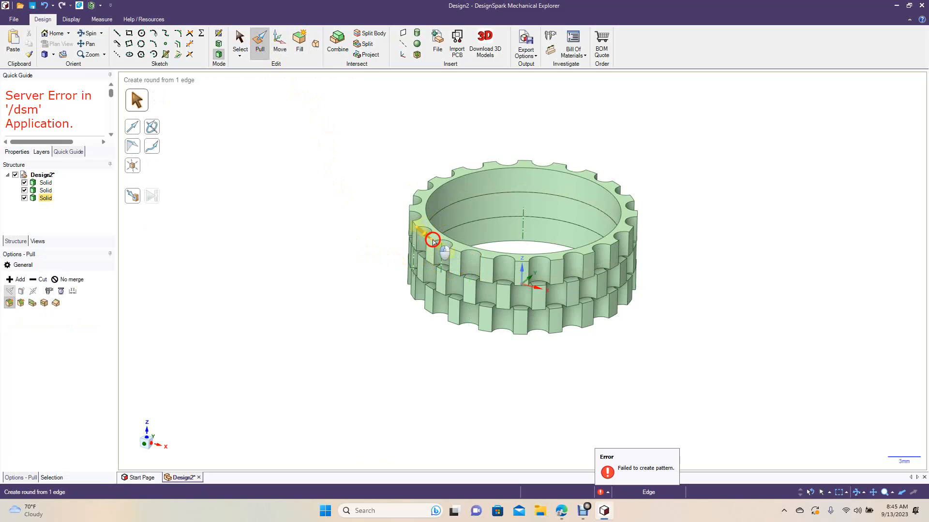
{"action": "double_click", "coordinate": [433, 242]}
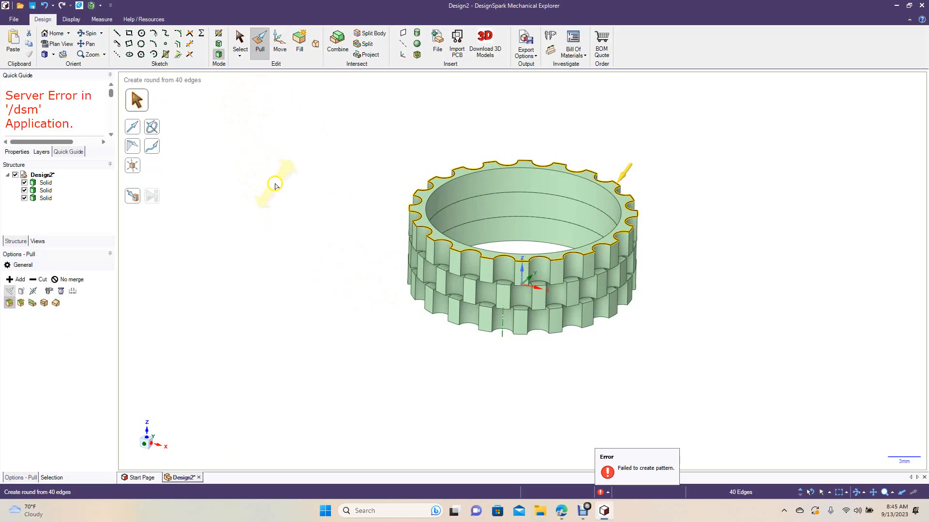
{"action": "type", "text": "0.2mm"}
{"action": "left_click", "coordinate": [288, 226]}
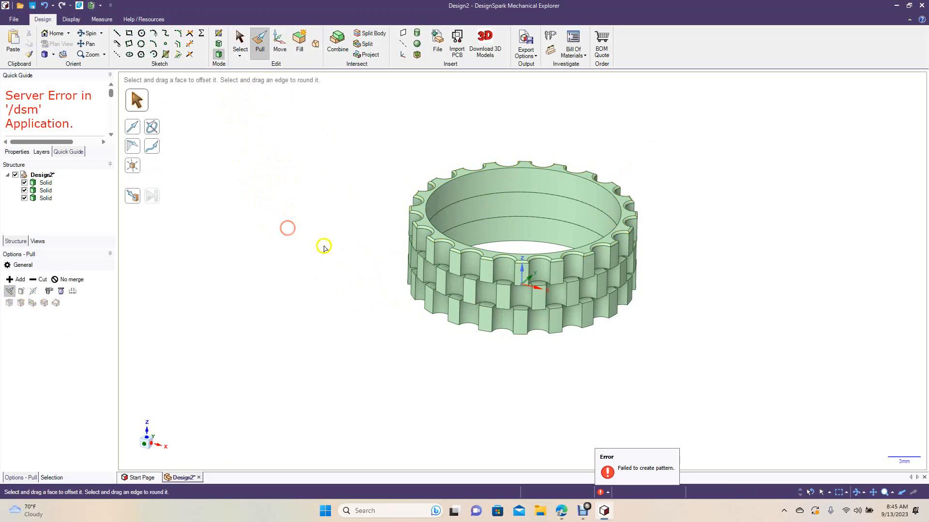
Round the 40 outer notched edges of the ring's bottom face with a 0.2 mm radius.
{"action": "left_click", "coordinate": [90, 33]}
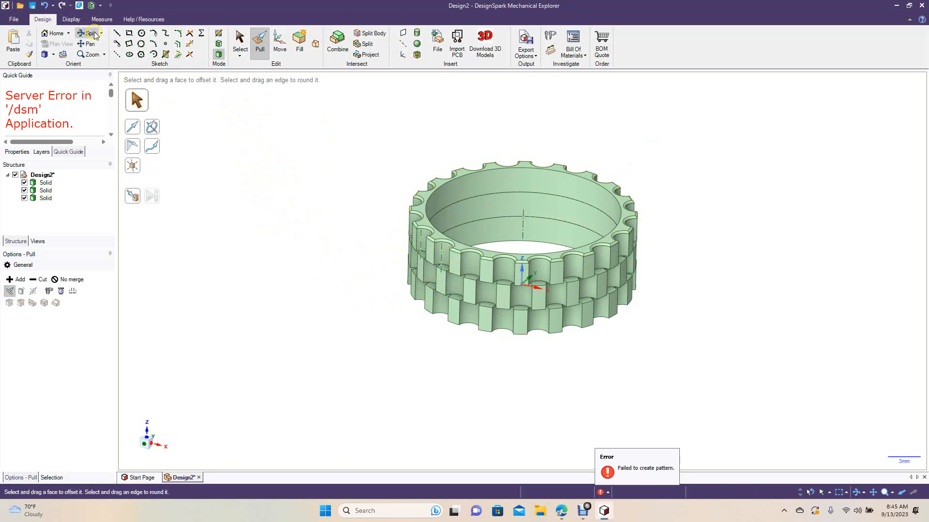
{"action": "mouse_move", "coordinate": [287, 346]}
{"action": "left_mouse_down"}
{"action": "mouse_move", "coordinate": [301, 300]}
{"action": "mouse_move", "coordinate": [282, 284]}
{"action": "left_mouse_up"}
{"action": "left_click", "coordinate": [259, 41]}
{"action": "left_click", "coordinate": [453, 271]}
{"action": "double_click", "coordinate": [451, 273]}
{"action": "double_click", "coordinate": [452, 273]}
{"action": "key", "text": "space"}
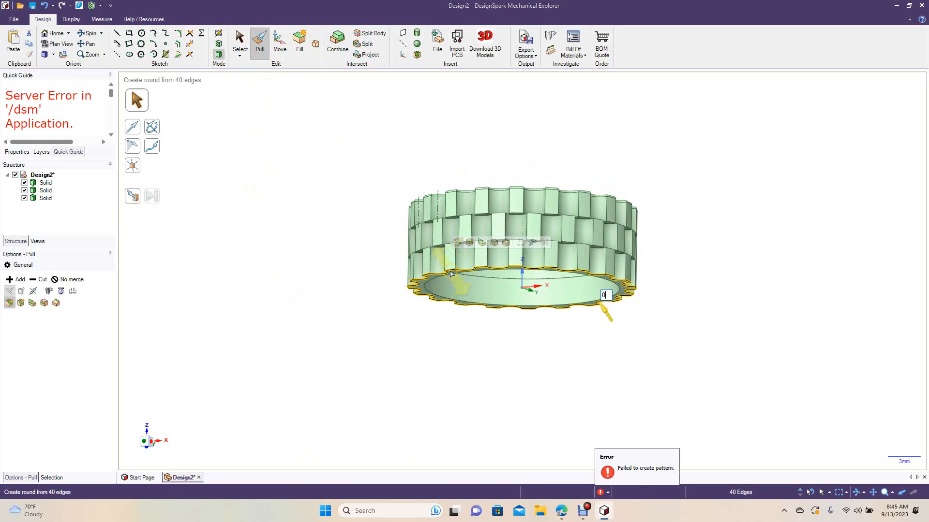
{"action": "key", "text": "Return"}
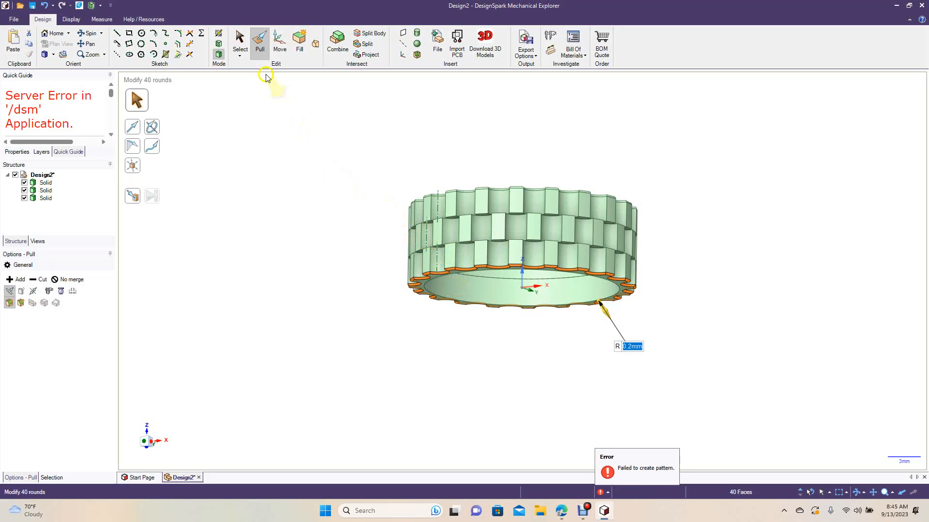
Select all three stacked ring solids and combine them into a single body.
{"action": "left_click", "coordinate": [246, 46]}
{"action": "left_click", "coordinate": [94, 34]}
{"action": "left_click_drag", "start_coordinate": [303, 198], "coordinate": [209, 284]}
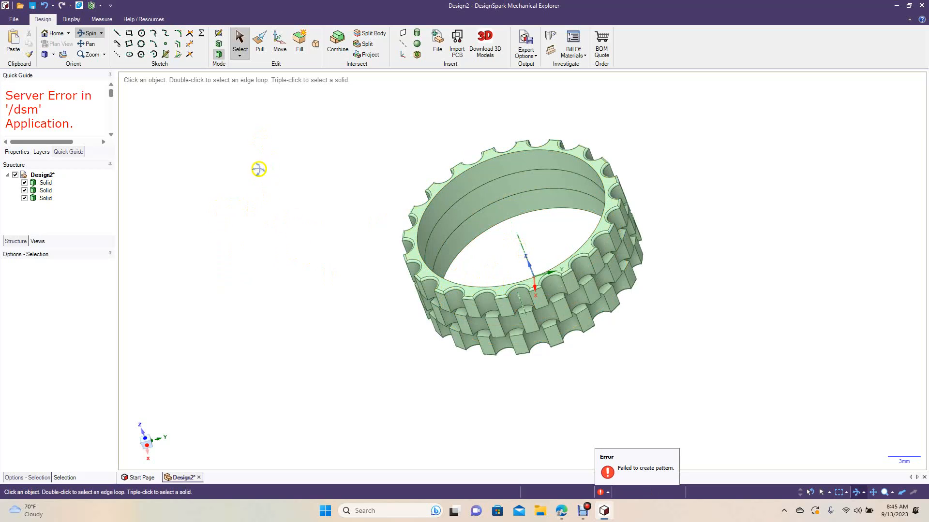
{"action": "left_click", "coordinate": [243, 48]}
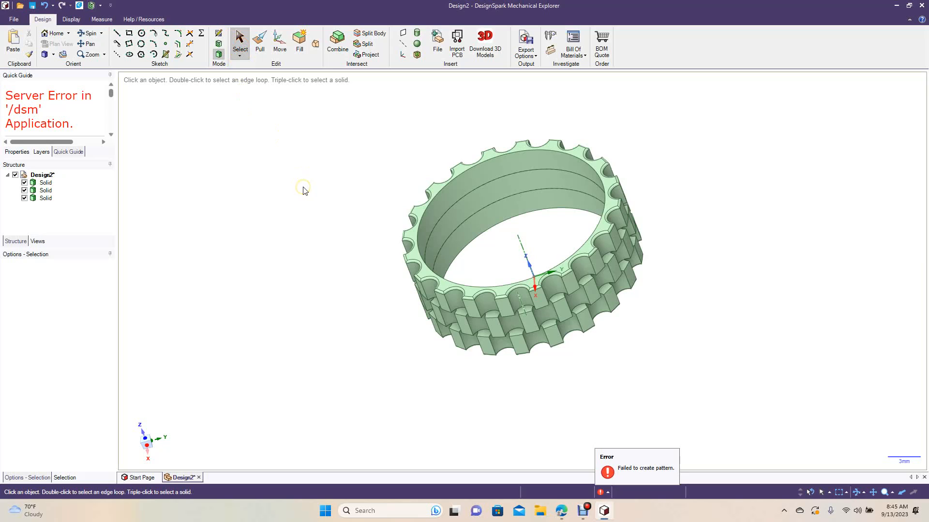
{"action": "left_click_drag", "start_coordinate": [328, 112], "coordinate": [744, 410]}
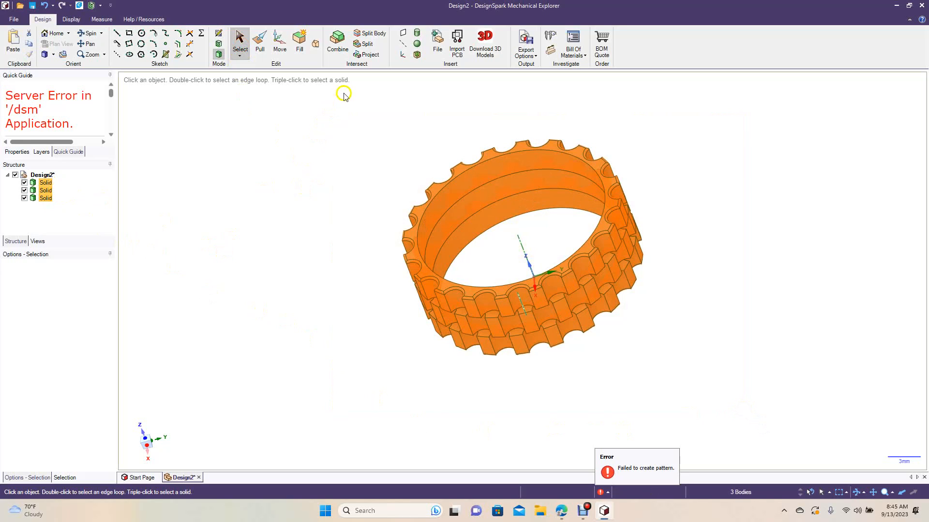
{"action": "left_click", "coordinate": [337, 46]}
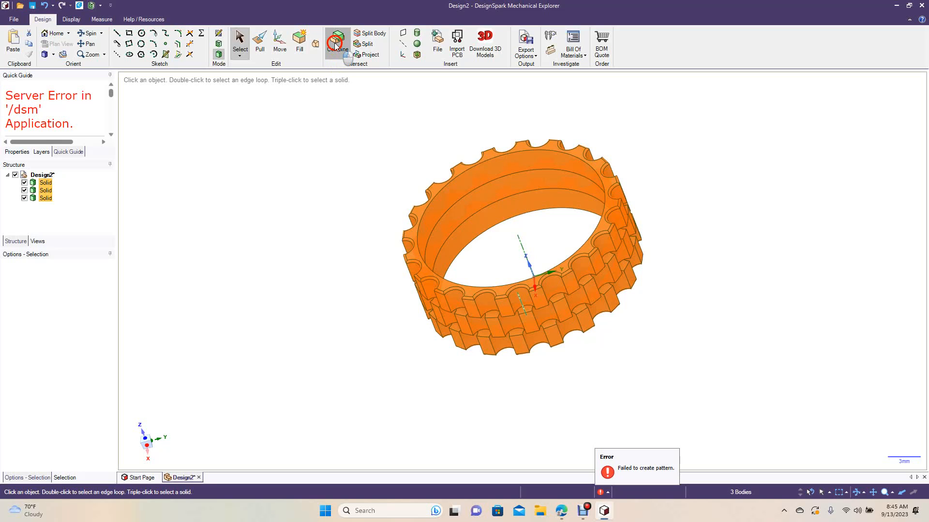
{"action": "left_click", "coordinate": [240, 43]}
Pull the ring's inner cylindrical face inward and set its radius to 9 mm.
{"action": "left_click", "coordinate": [89, 32]}
{"action": "left_click_drag", "start_coordinate": [297, 265], "coordinate": [312, 291]}
{"action": "left_click", "coordinate": [260, 42]}
{"action": "left_click", "coordinate": [443, 202]}
{"action": "left_click_drag", "start_coordinate": [443, 202], "coordinate": [452, 211]}
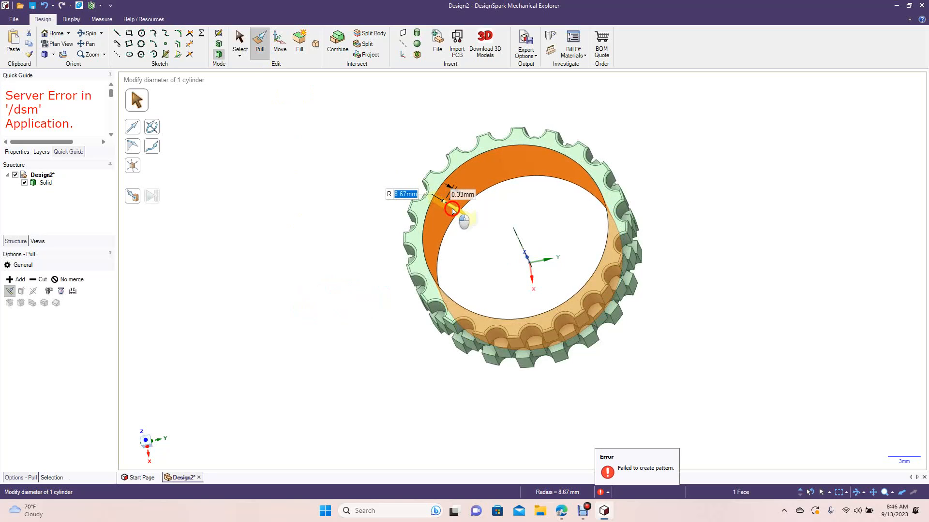
{"action": "left_click_drag", "start_coordinate": [452, 210], "coordinate": [456, 210]}
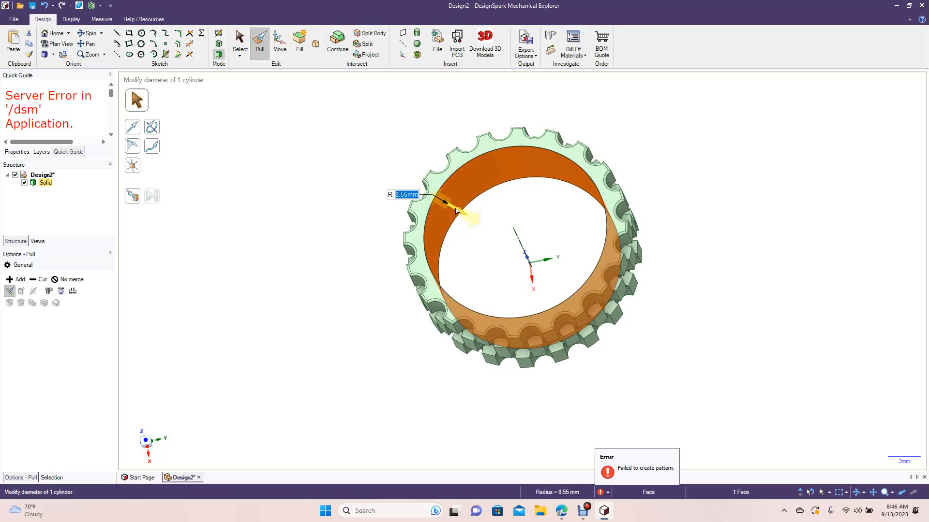
{"action": "type", "text": "9"}
{"action": "key", "text": "Return"}
Pull the inner cylindrical face inward to a radius of about 8.65 mm.
{"action": "mouse_move", "coordinate": [451, 215]}
{"action": "left_mouse_down"}
{"action": "mouse_move", "coordinate": [458, 207]}
{"action": "mouse_move", "coordinate": [459, 220]}
{"action": "left_mouse_up"}
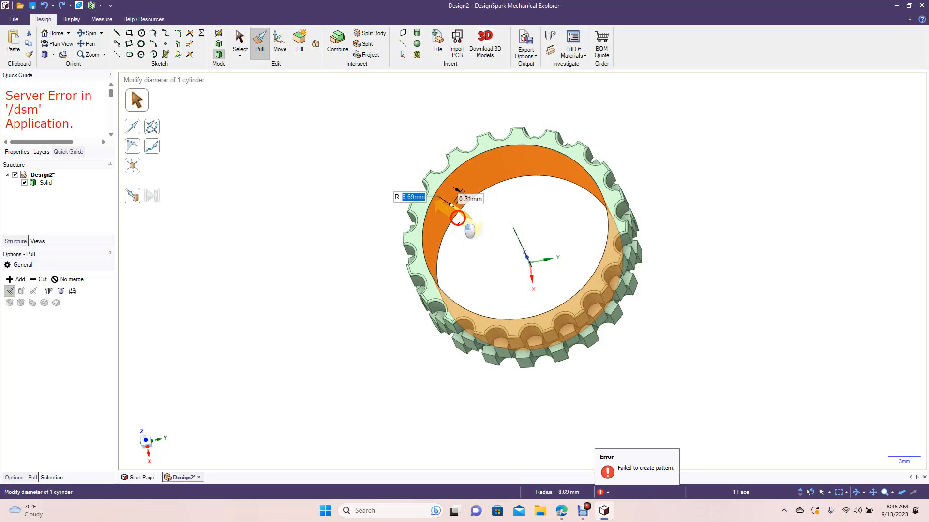
{"action": "left_click_drag", "start_coordinate": [458, 219], "coordinate": [459, 222]}
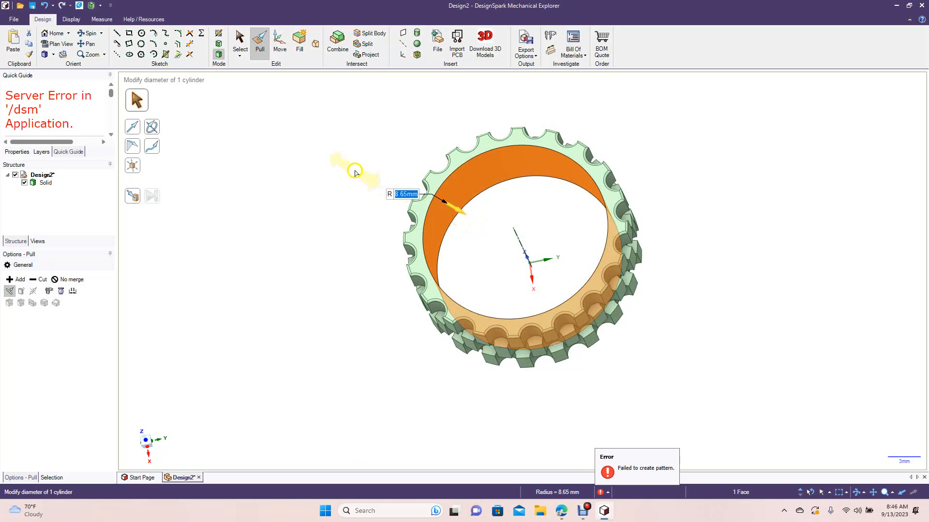
{"action": "left_click", "coordinate": [352, 172]}
Try a 0.5 mm chamfer on the ring's upper inner edge and undo it.
{"action": "left_click", "coordinate": [89, 33]}
{"action": "left_click_drag", "start_coordinate": [261, 186], "coordinate": [242, 170]}
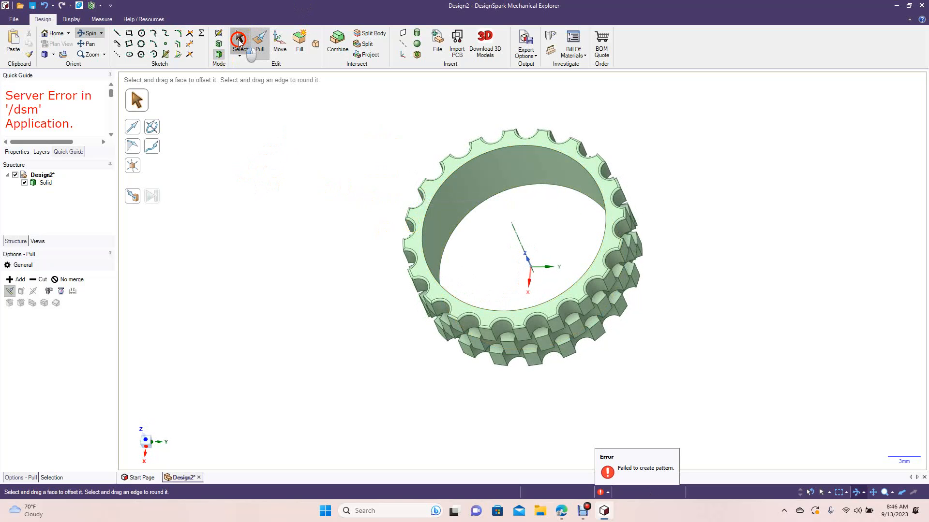
{"action": "left_click", "coordinate": [239, 42]}
{"action": "left_click", "coordinate": [260, 42]}
{"action": "left_click", "coordinate": [440, 182]}
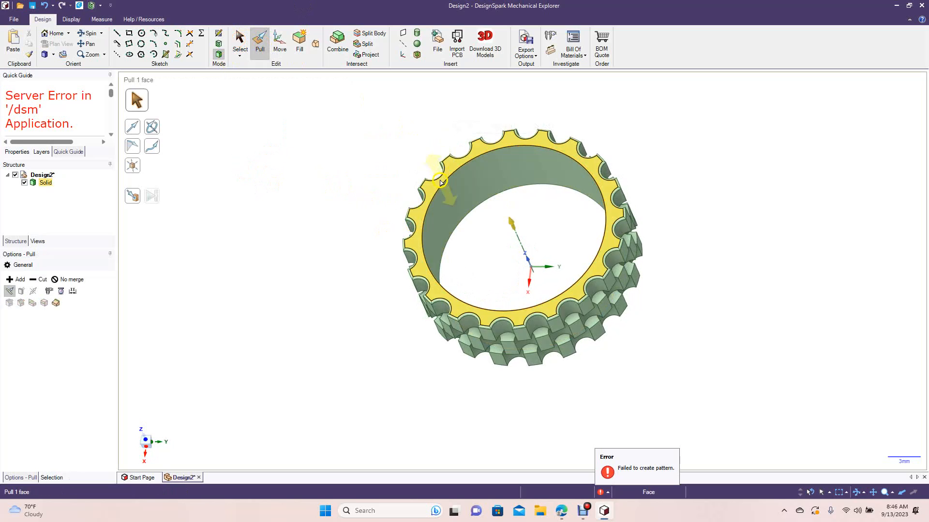
{"action": "left_click", "coordinate": [439, 180]}
{"action": "left_click", "coordinate": [23, 304]}
{"action": "key", "text": "space"}
{"action": "type", "text": ".5"}
{"action": "key", "text": "Return"}
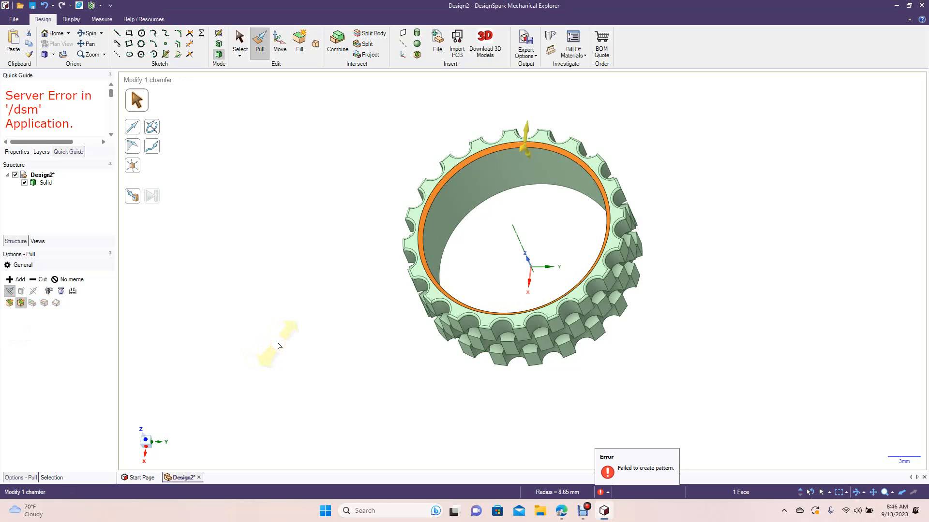
{"action": "key", "text": "ctrl+z"}
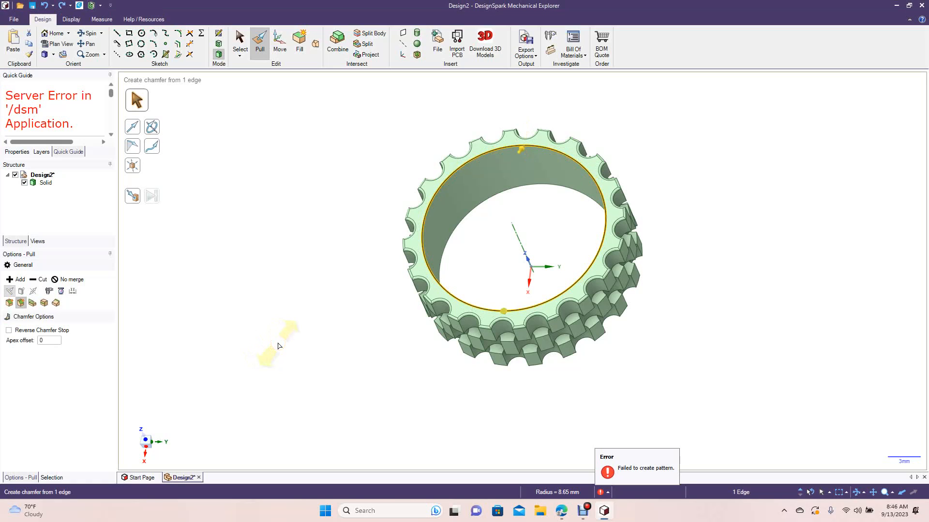
Chamfer the selected upper inner edge by 0.2 mm.
{"action": "key", "text": "space"}
{"action": "type", "text": ".2"}
{"action": "key", "text": "Return"}
{"action": "left_click", "coordinate": [283, 283]}
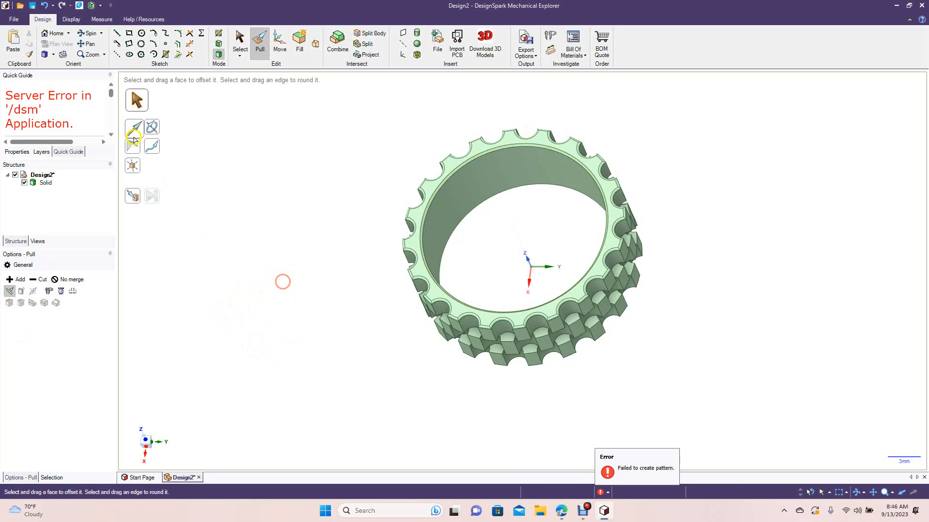
Round the ring's lower inner edge with a 0.2 mm radius.
{"action": "left_click", "coordinate": [88, 33]}
{"action": "left_click_drag", "start_coordinate": [216, 203], "coordinate": [148, 97]}
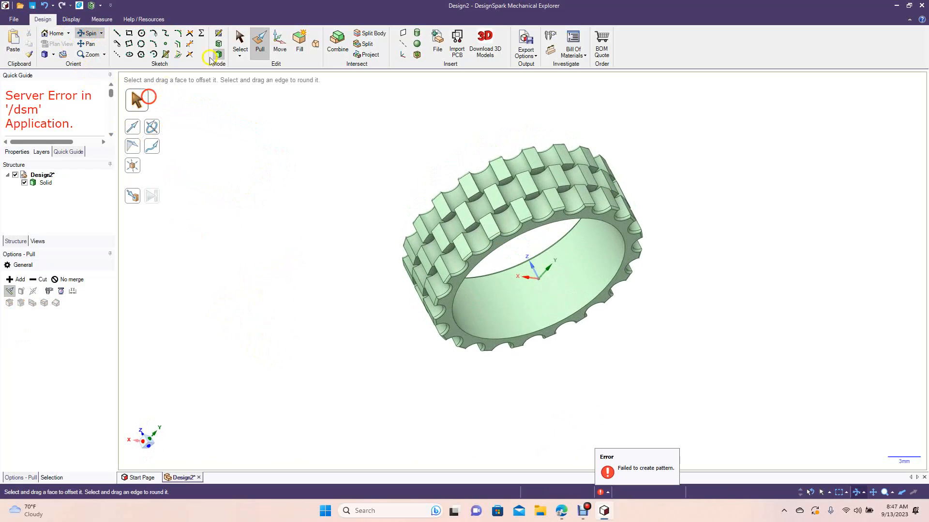
{"action": "left_click", "coordinate": [260, 43]}
{"action": "left_click", "coordinate": [463, 268]}
{"action": "left_click", "coordinate": [468, 274]}
{"action": "left_click", "coordinate": [467, 275]}
{"action": "left_click", "coordinate": [468, 276]}
{"action": "left_click", "coordinate": [469, 276]}
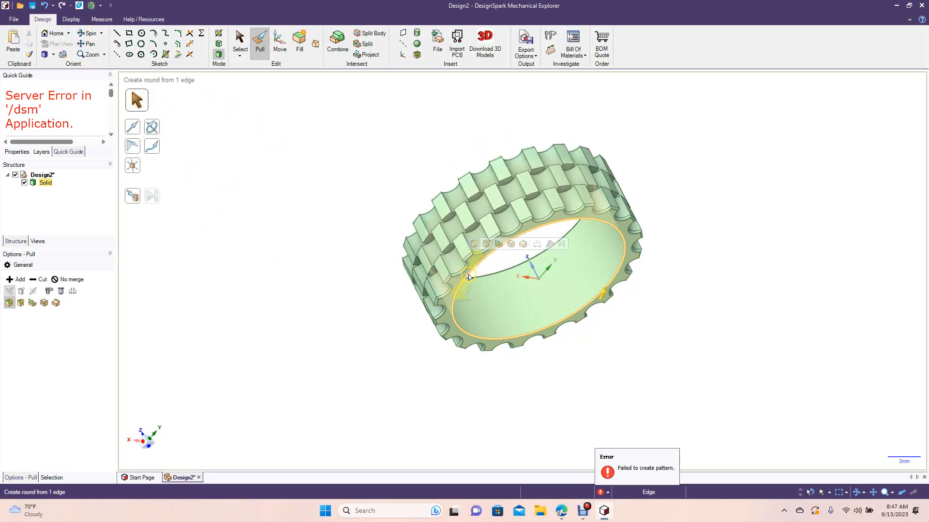
{"action": "type", "text": "0.2mm"}
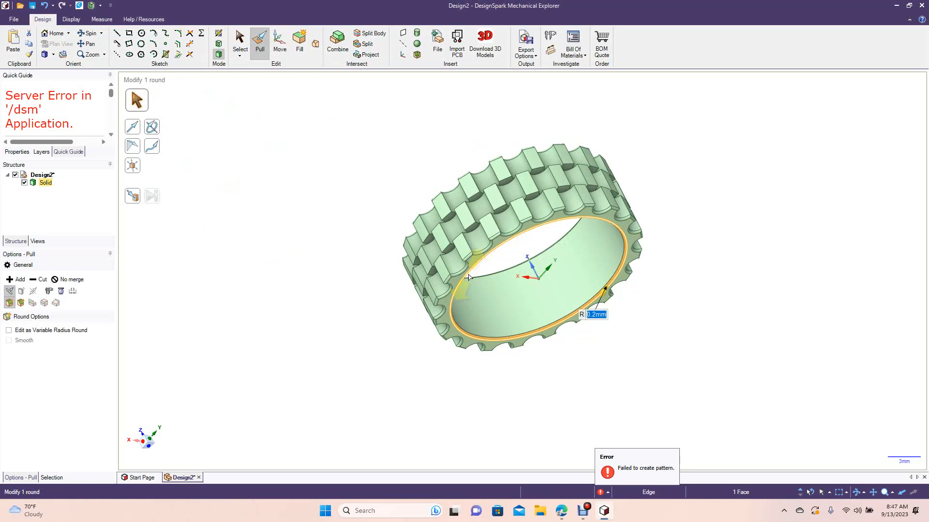
{"action": "key", "text": "Return"}
{"action": "left_click", "coordinate": [329, 227]}
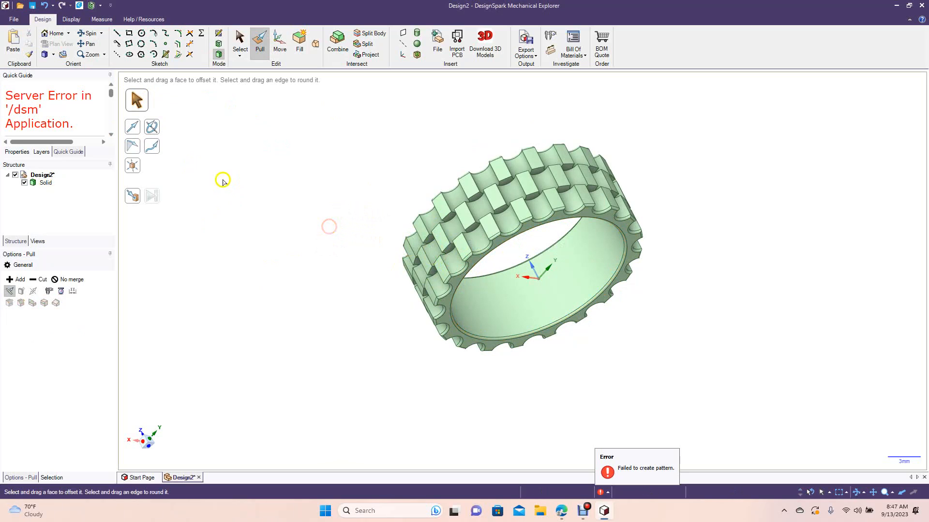
Examine the ring's notches and inner edges from several angles, ending in the trimetric view.
{"action": "left_click", "coordinate": [80, 32]}
{"action": "left_click_drag", "start_coordinate": [249, 145], "coordinate": [292, 259]}
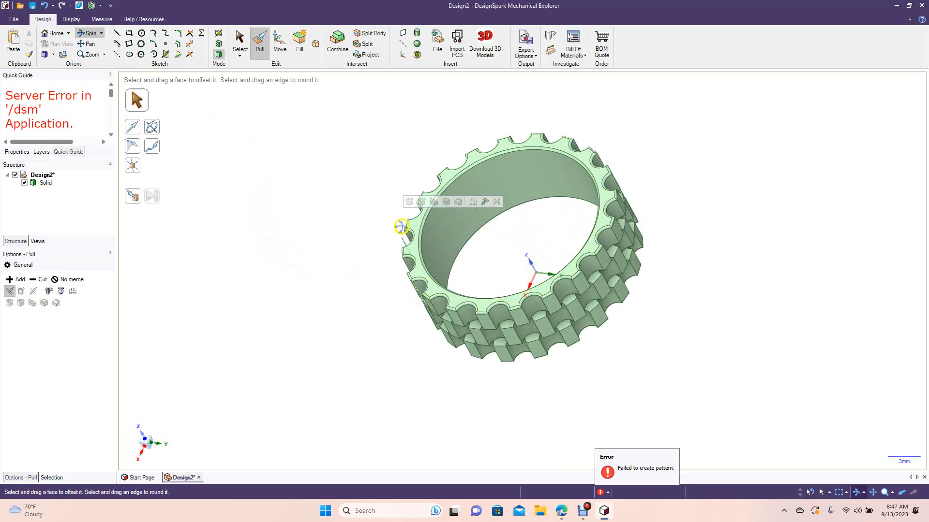
{"action": "left_click_drag", "start_coordinate": [331, 319], "coordinate": [315, 263]}
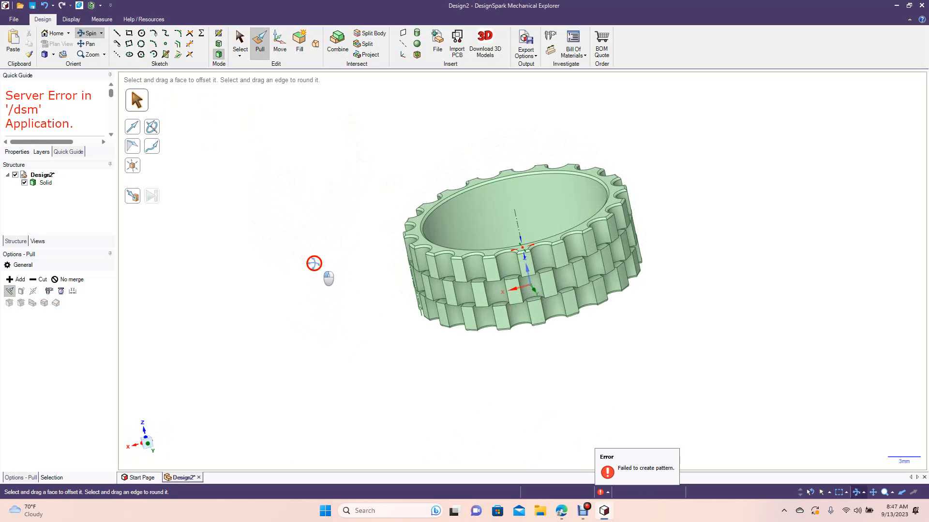
{"action": "left_click", "coordinate": [612, 230]}
{"action": "left_click_drag", "start_coordinate": [329, 218], "coordinate": [319, 277]}
{"action": "middle_click_drag", "start_coordinate": [295, 247], "coordinate": [290, 243]}
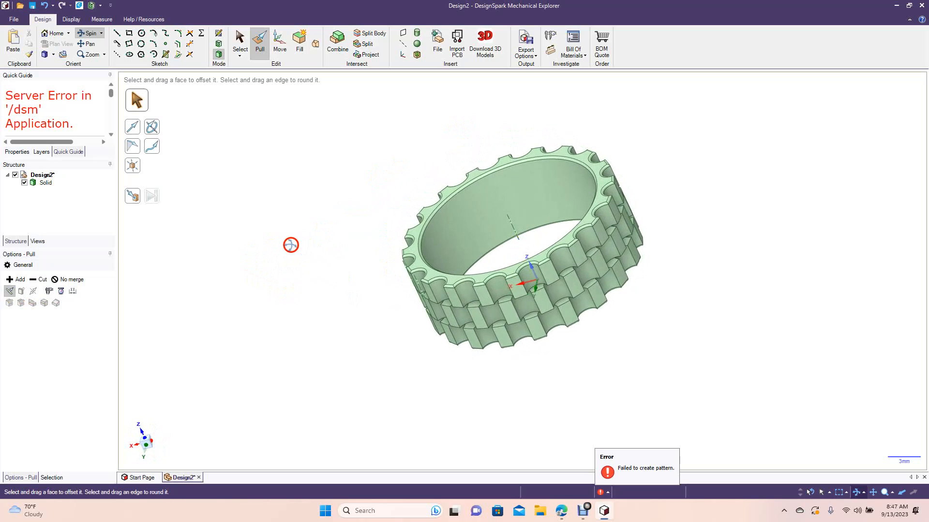
{"action": "left_click", "coordinate": [237, 46]}
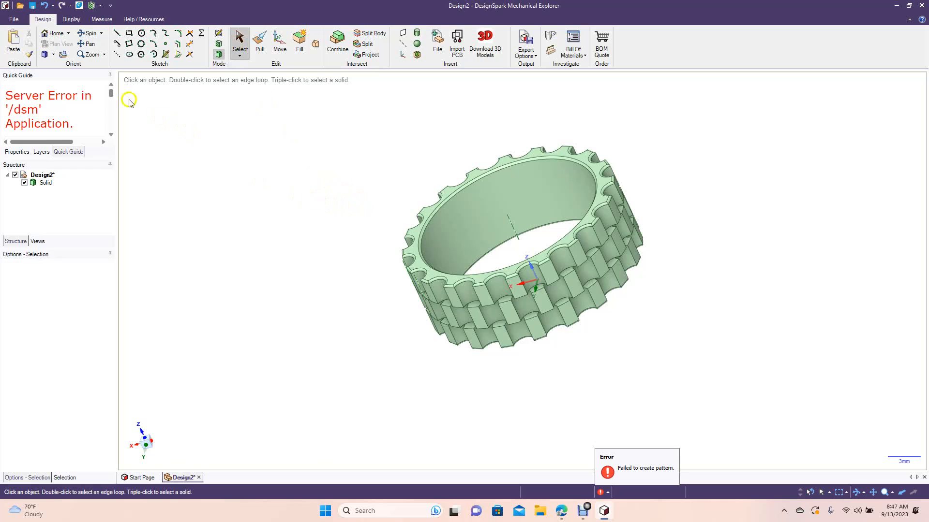
{"action": "left_click", "coordinate": [54, 56]}
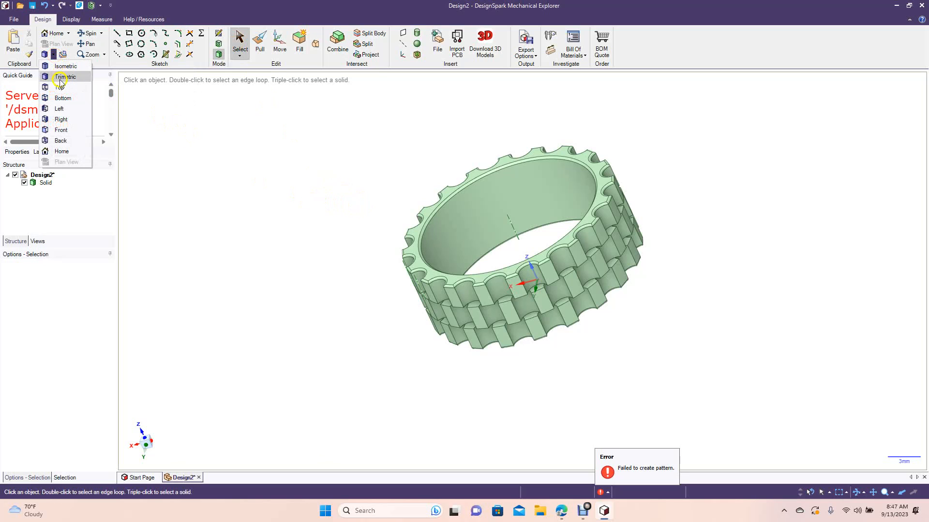
{"action": "left_click", "coordinate": [62, 75]}
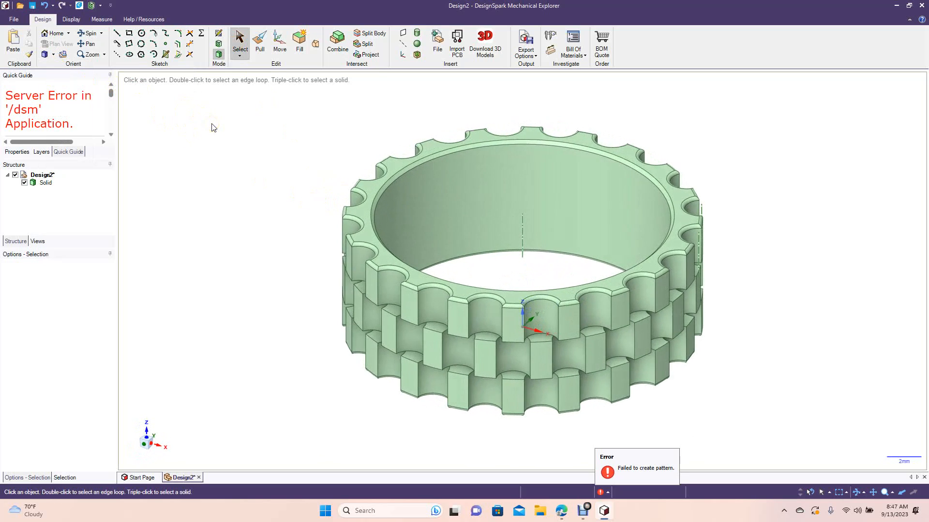
Apply the Azure color to the whole ring body.
{"action": "left_click", "coordinate": [46, 183]}
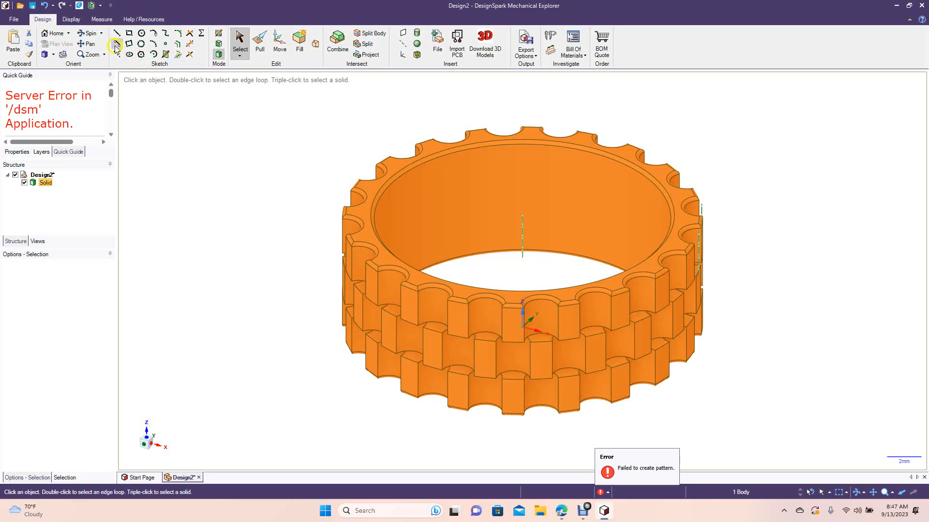
{"action": "left_click", "coordinate": [79, 20]}
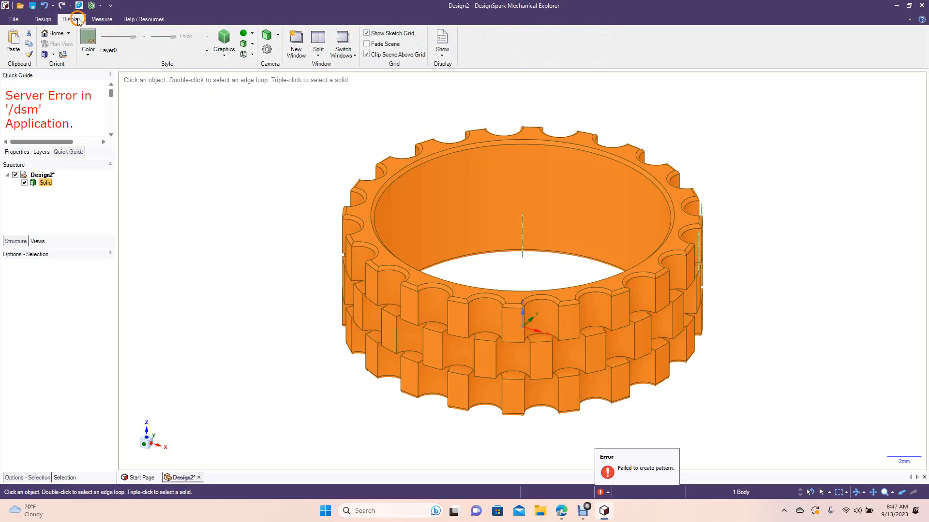
{"action": "left_click", "coordinate": [85, 37]}
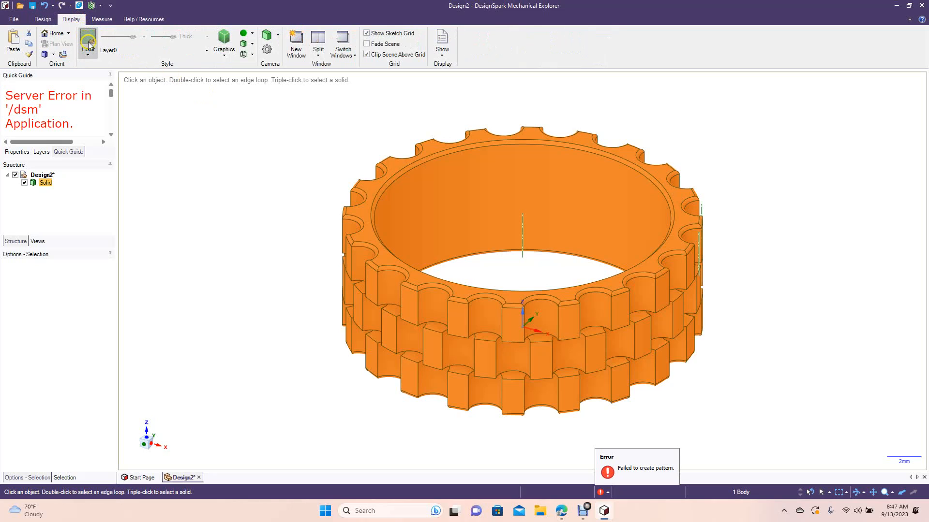
{"action": "left_click", "coordinate": [89, 44]}
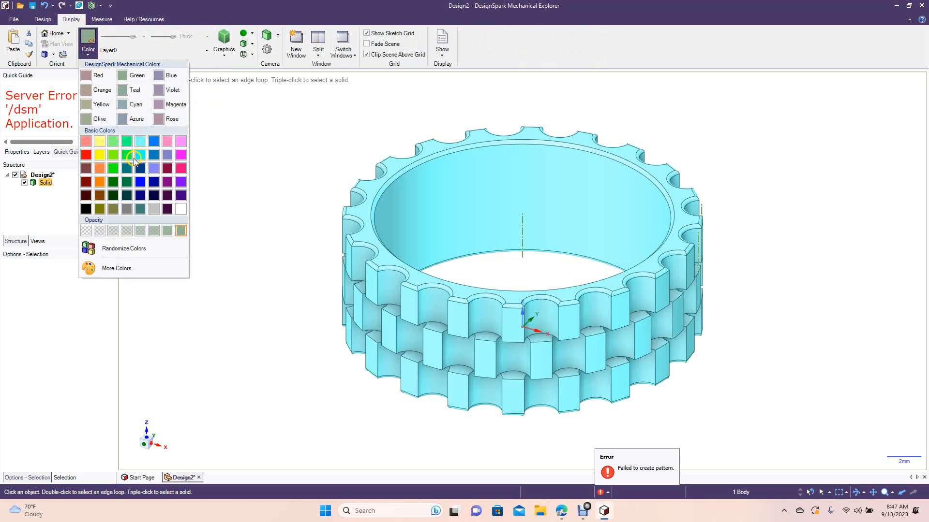
{"action": "left_click", "coordinate": [127, 119]}
{"action": "left_click", "coordinate": [240, 219]}
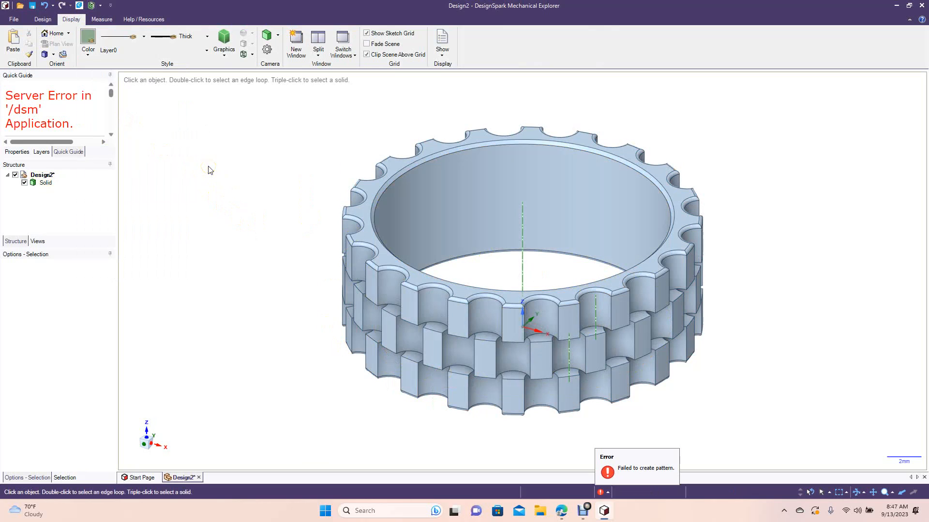
Change the design color scheme's background color to Gray in the appearance options.
{"action": "scroll", "coordinate": [197, 200], "scroll_direction": "down", "scroll_amount": 5, "text": "ctrl"}
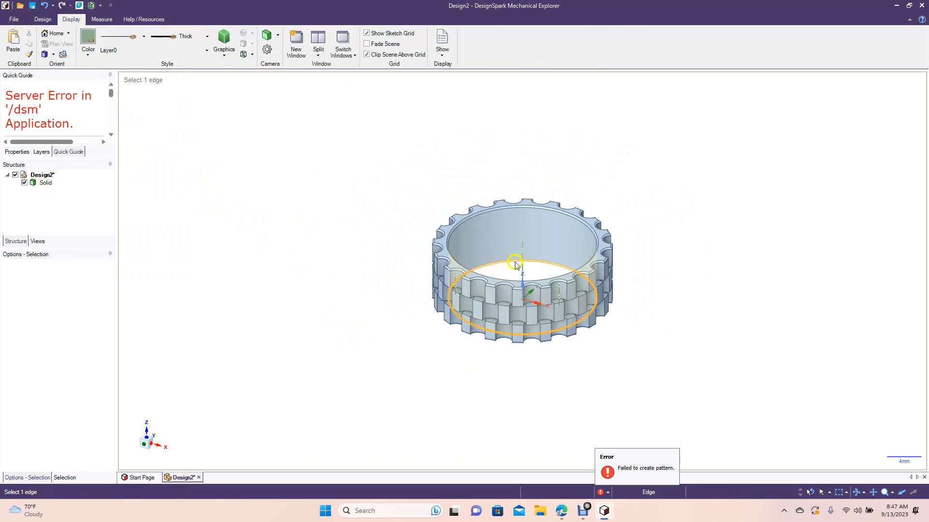
{"action": "left_click", "coordinate": [310, 195]}
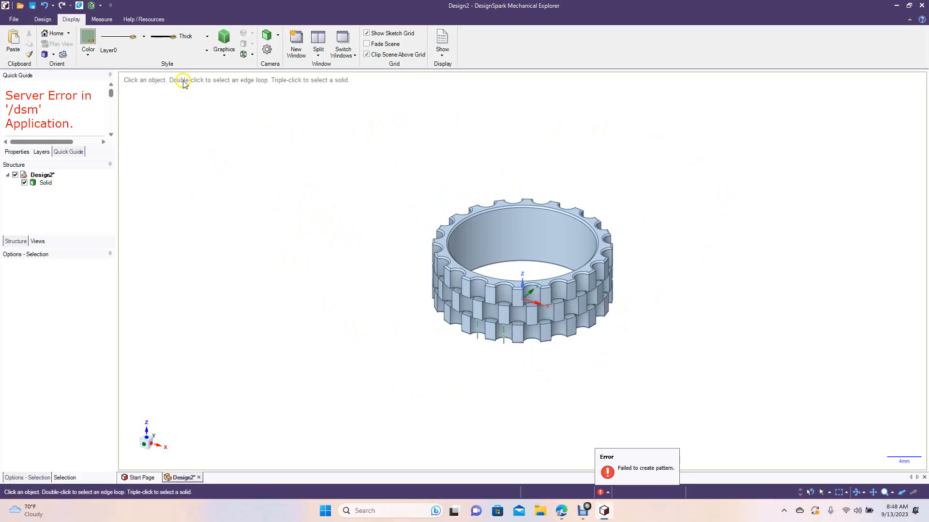
{"action": "left_click", "coordinate": [14, 19]}
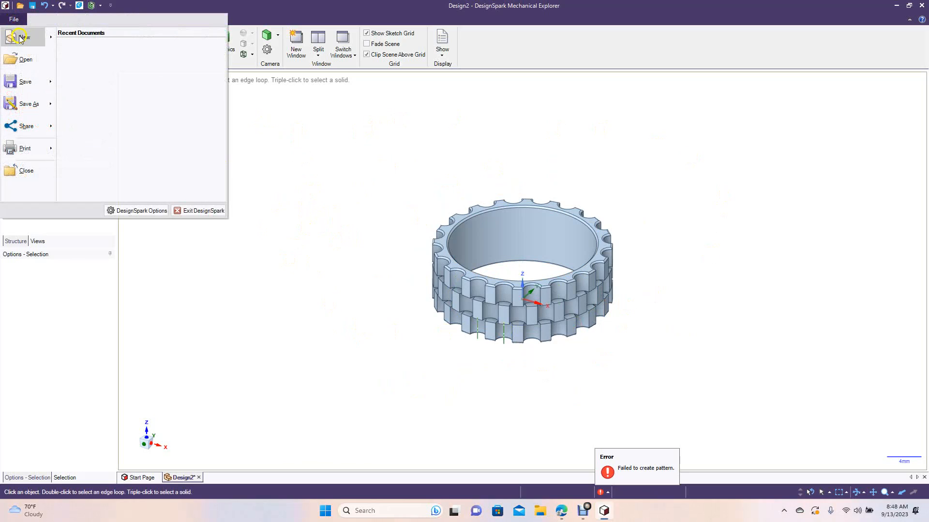
{"action": "left_click", "coordinate": [137, 212]}
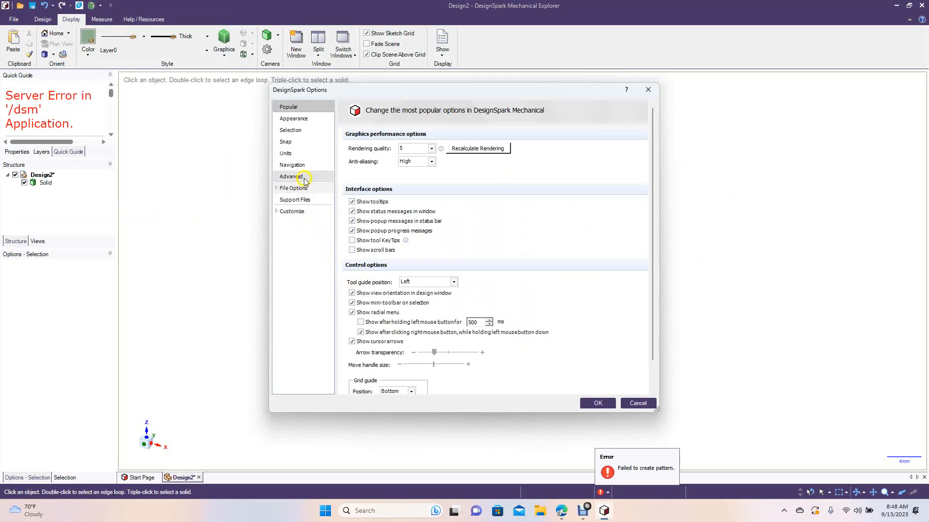
{"action": "left_click", "coordinate": [297, 119]}
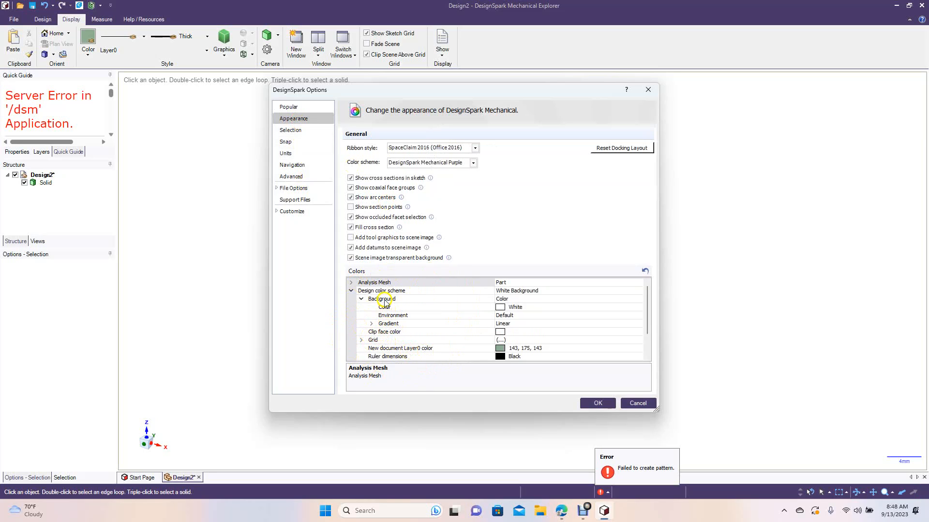
{"action": "left_click", "coordinate": [509, 308]}
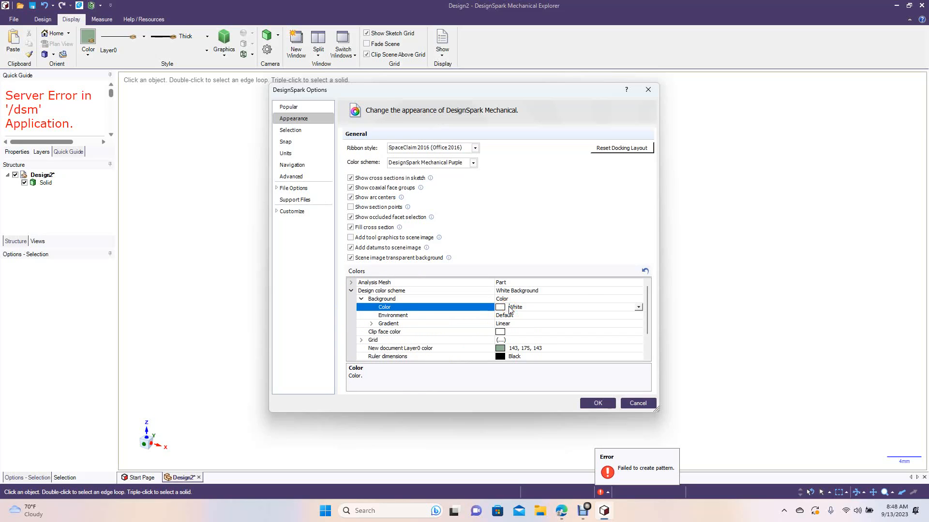
{"action": "left_click", "coordinate": [639, 308]}
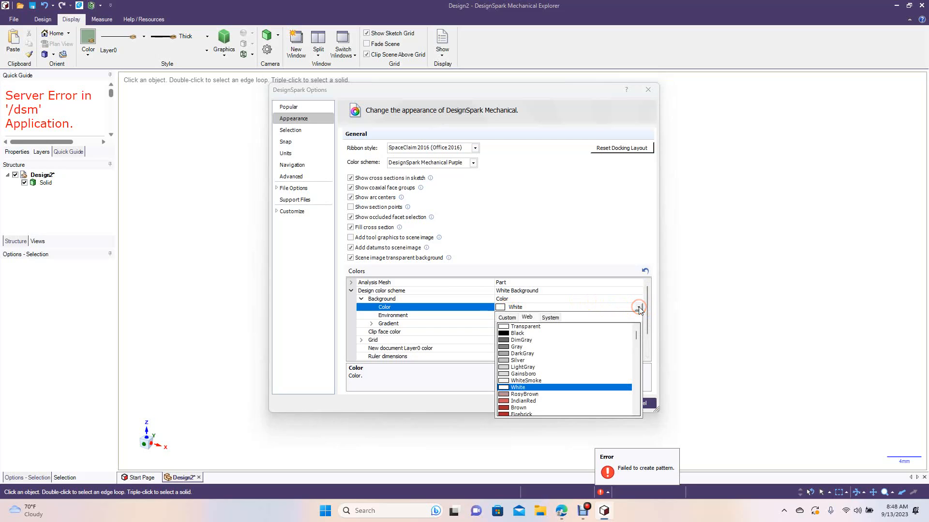
{"action": "left_click", "coordinate": [519, 347]}
{"action": "left_click", "coordinate": [598, 403]}
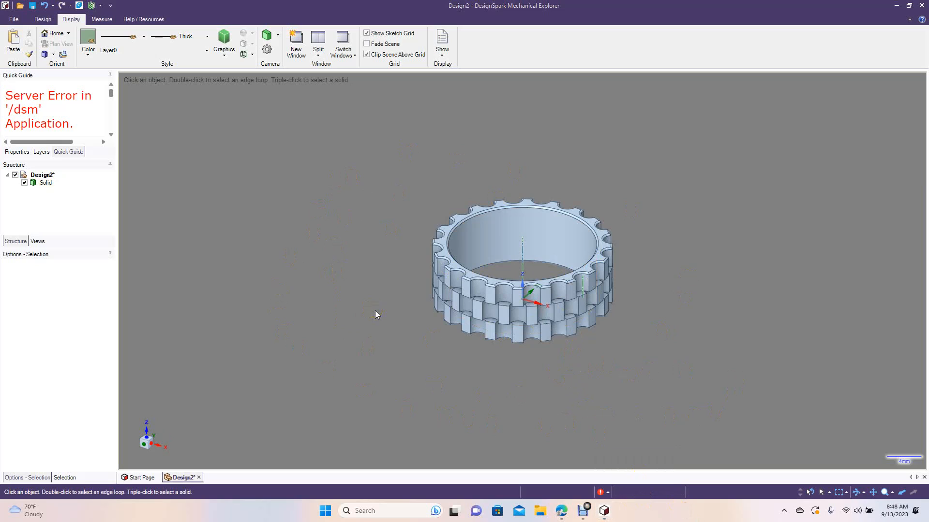
Export the ring to the Desktop as an STL file named Design2.
{"action": "left_click", "coordinate": [14, 18]}
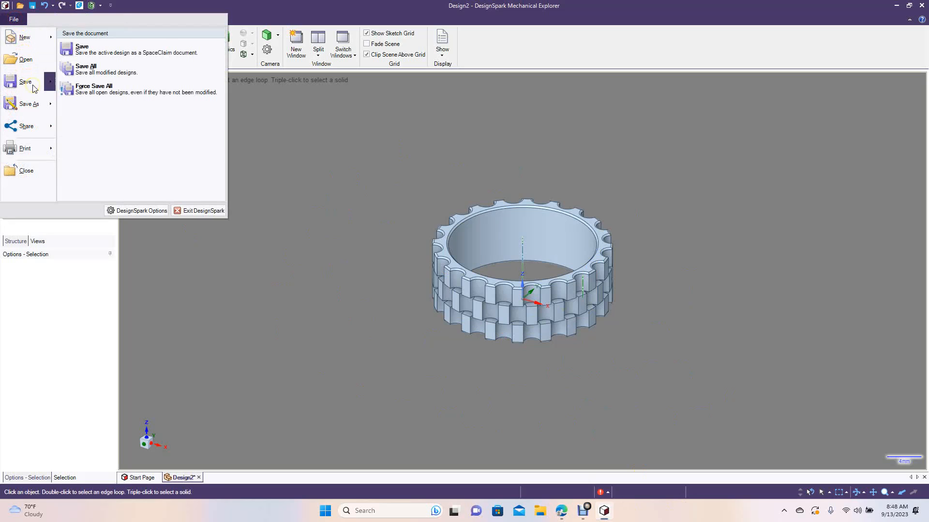
{"action": "left_click", "coordinate": [32, 107]}
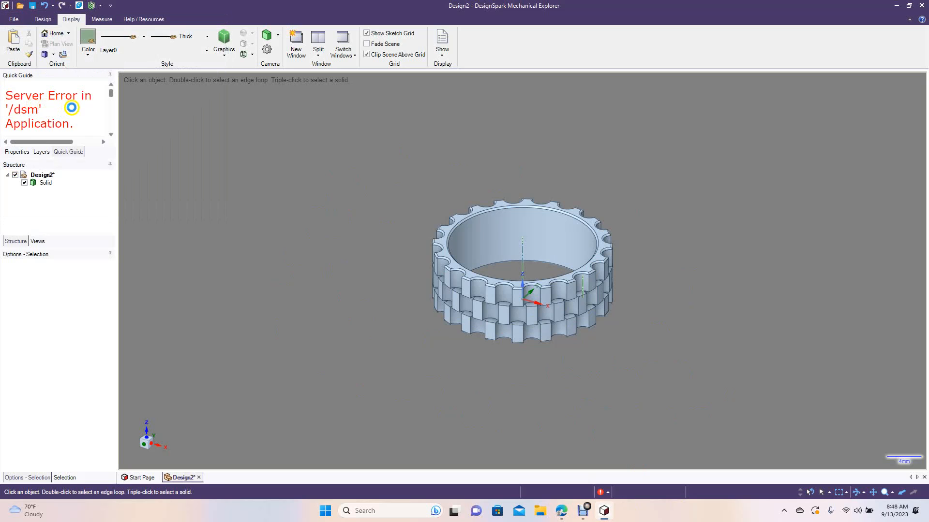
{"action": "left_click", "coordinate": [46, 95]}
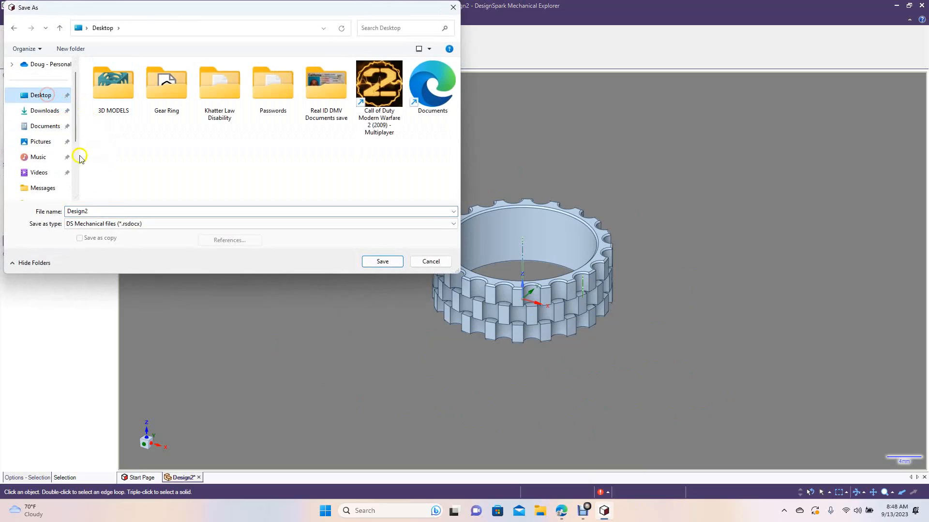
{"action": "left_click", "coordinate": [104, 224]}
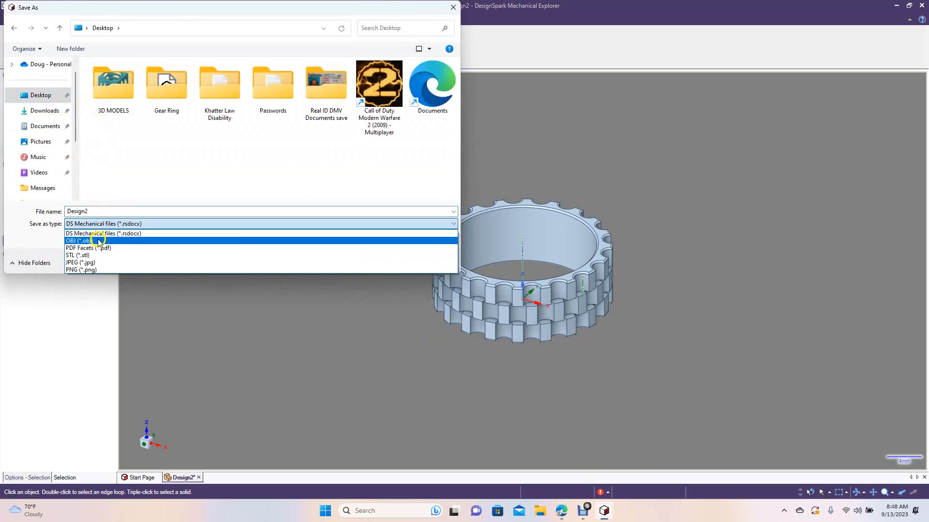
{"action": "left_click", "coordinate": [94, 255]}
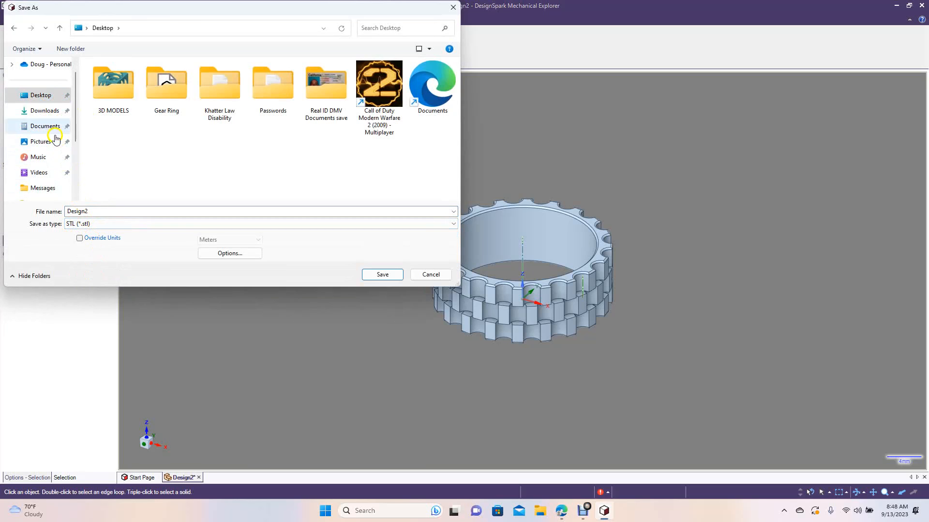
{"action": "left_click", "coordinate": [379, 274]}
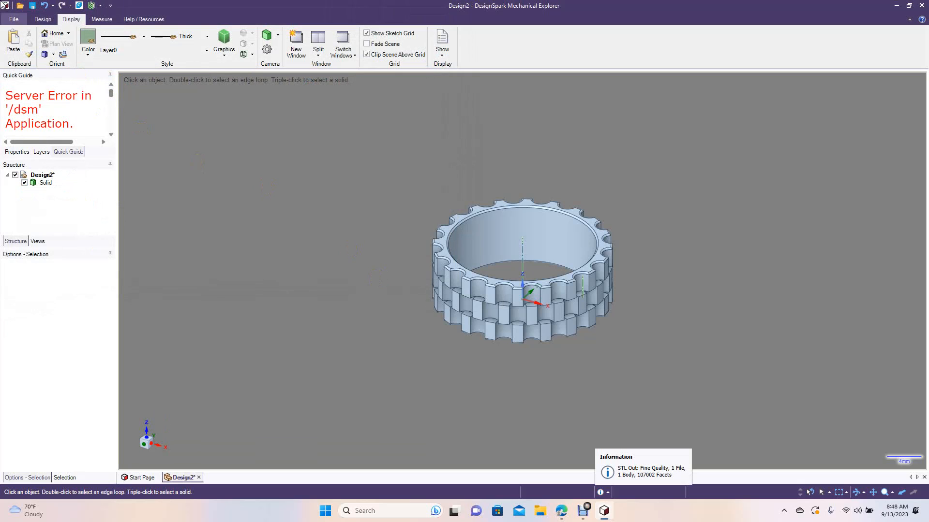
Save the design to the Desktop as a DS Mechanical file (*.rsdocx) named Design2.
{"action": "left_click", "coordinate": [14, 20]}
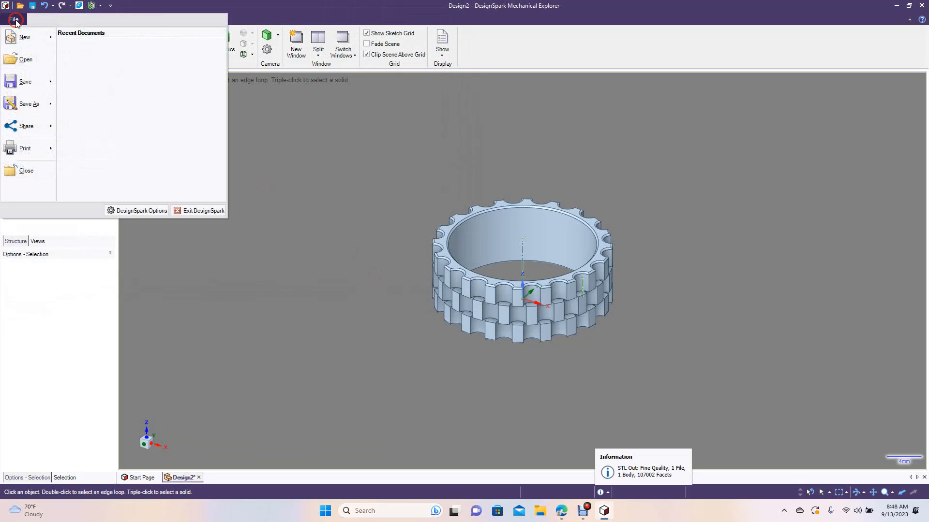
{"action": "left_click", "coordinate": [27, 82]}
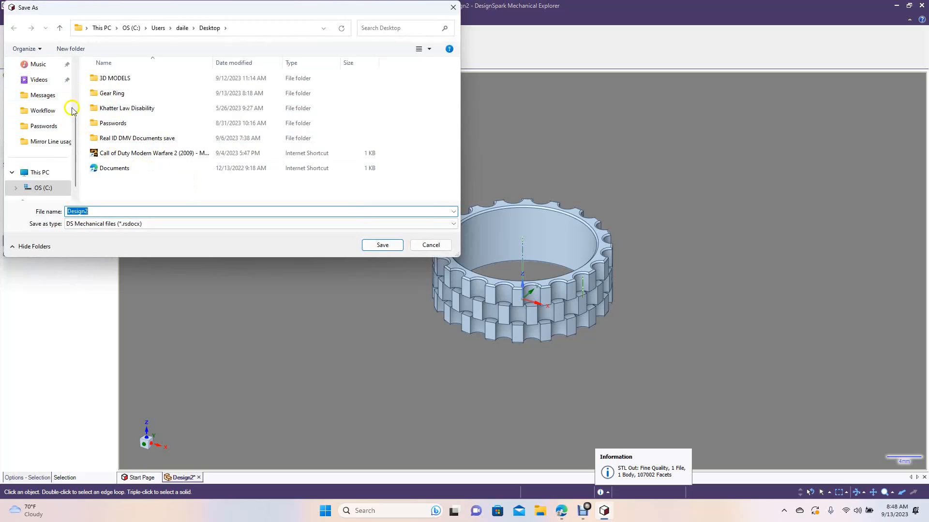
{"action": "left_click_drag", "start_coordinate": [75, 133], "coordinate": [75, 79]}
{"action": "left_click", "coordinate": [40, 110]}
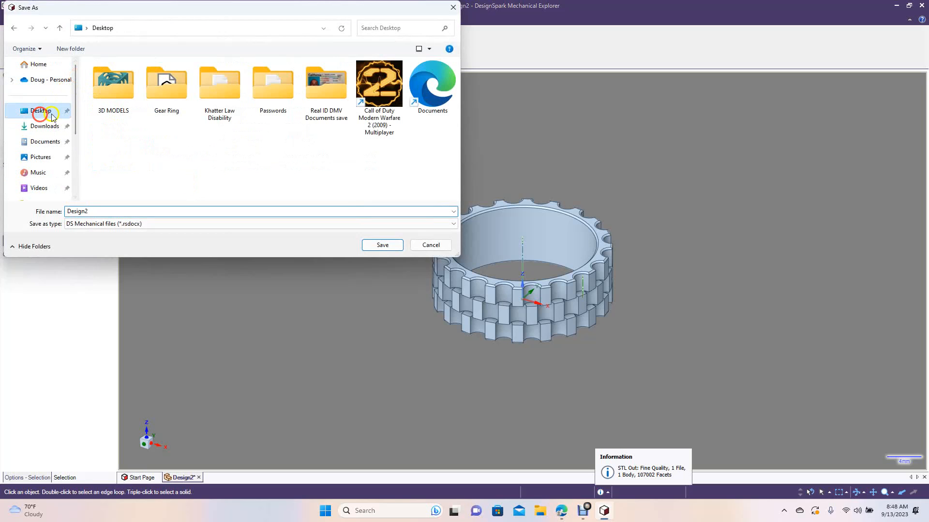
{"action": "left_click", "coordinate": [381, 245]}
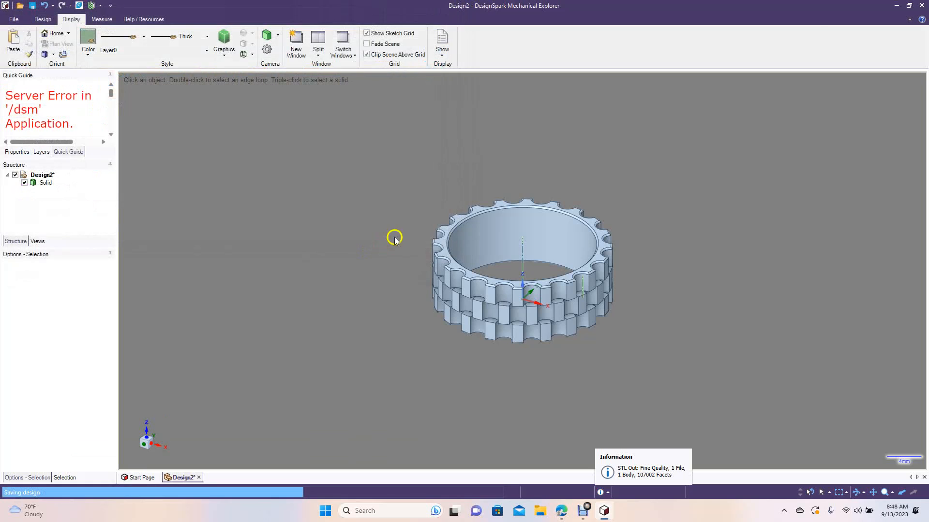
Open the Design2 STL from the Desktop in Rhino 7 with millimeter units, run without saving, and maximize the Perspective viewport.
{"action": "left_click", "coordinate": [896, 5]}
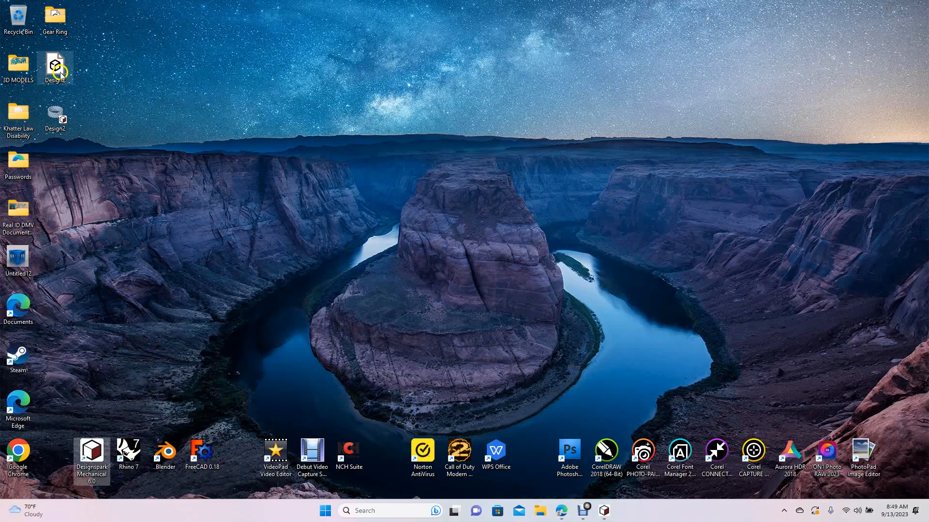
{"action": "left_click_drag", "start_coordinate": [57, 64], "coordinate": [129, 451]}
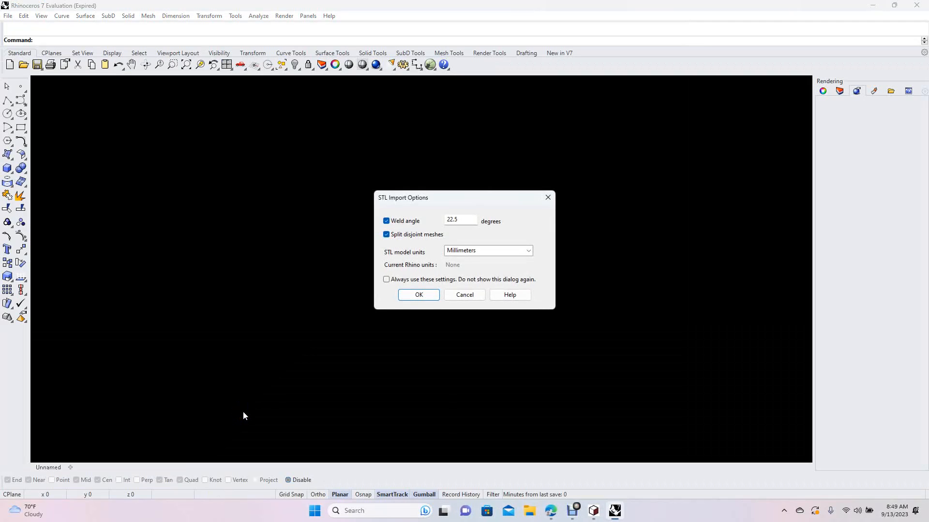
{"action": "left_click", "coordinate": [419, 295]}
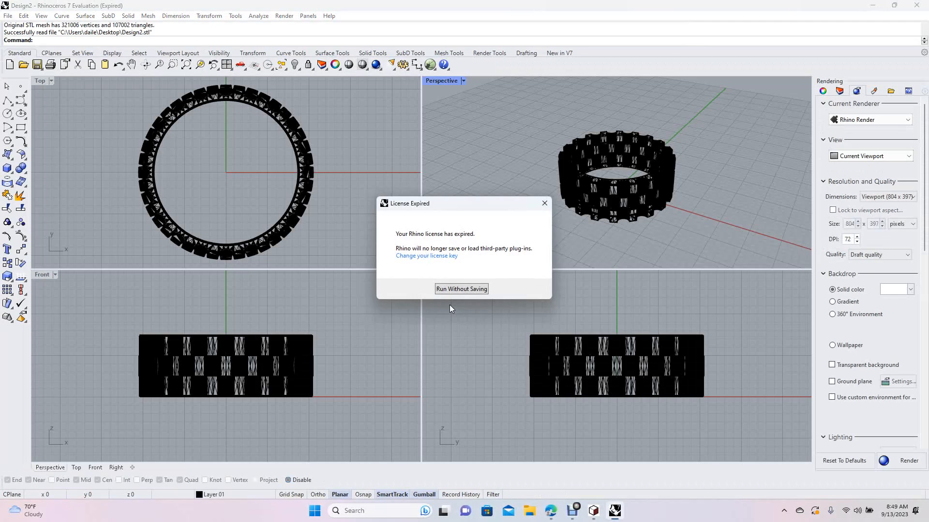
{"action": "left_click", "coordinate": [462, 289]}
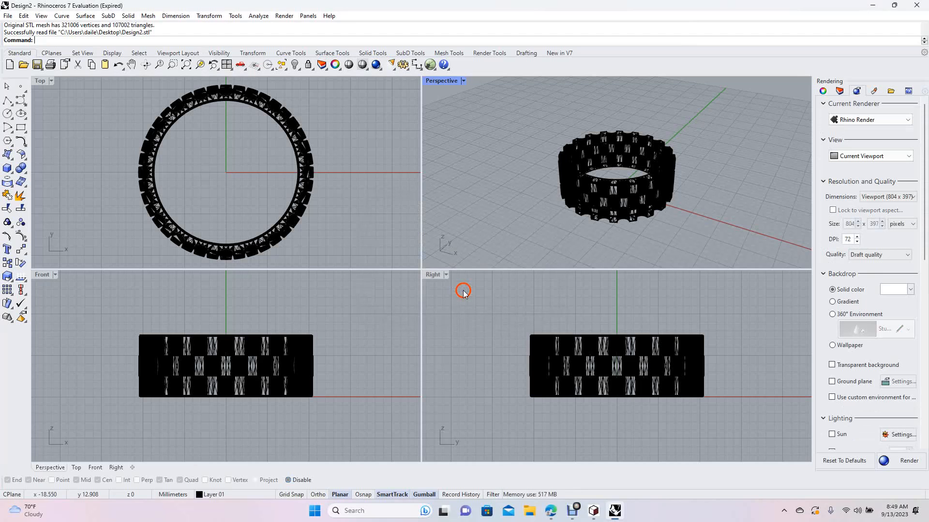
{"action": "double_click", "coordinate": [442, 80]}
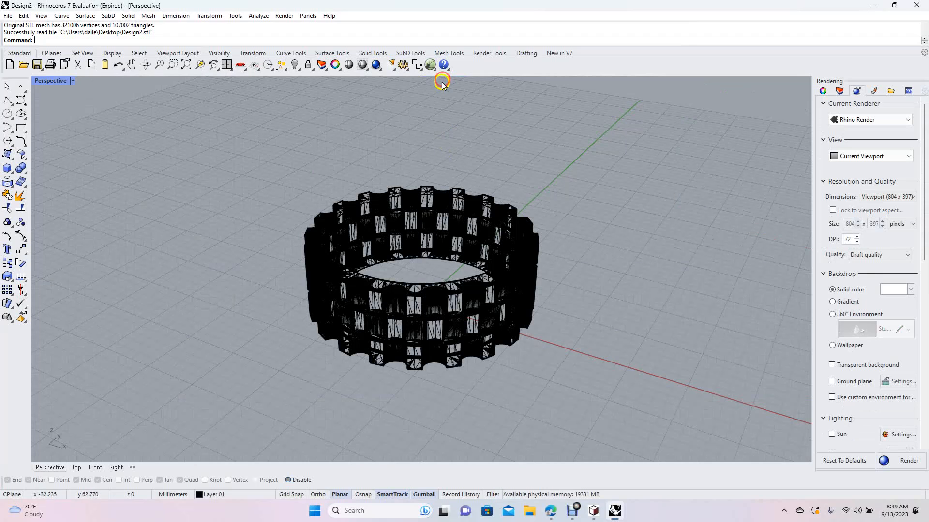
Import Satin Yellow Gold from the material library's Metal > Satin folder and assign it to the ring mesh.
{"action": "left_click", "coordinate": [322, 228]}
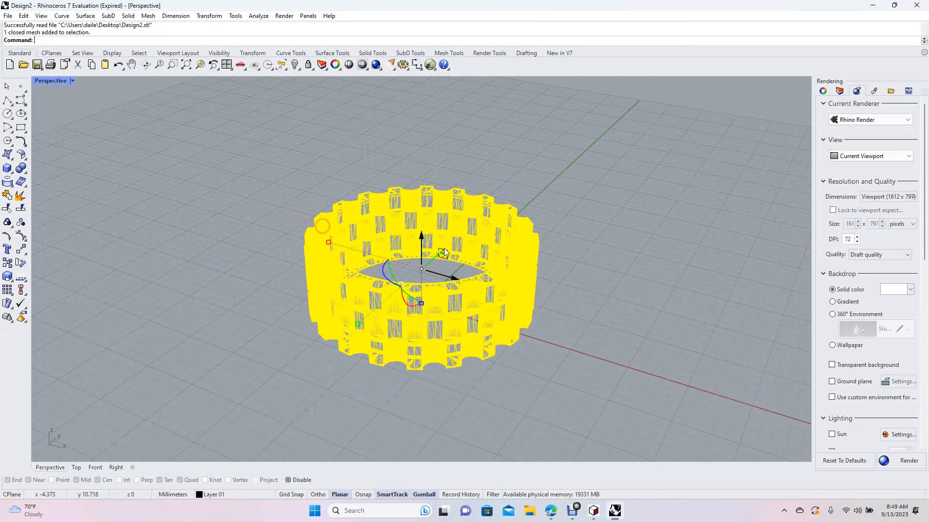
{"action": "left_click", "coordinate": [876, 92]}
{"action": "left_click", "coordinate": [826, 119]}
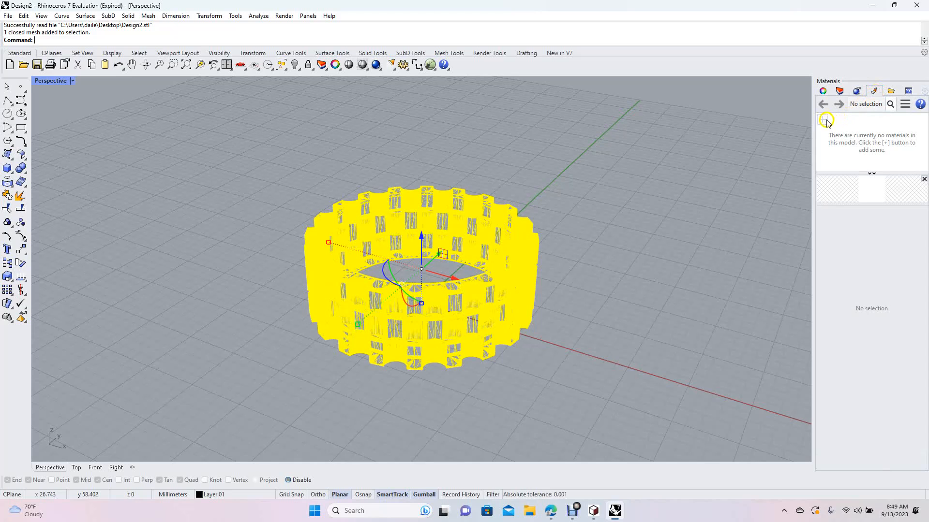
{"action": "left_click", "coordinate": [823, 120]}
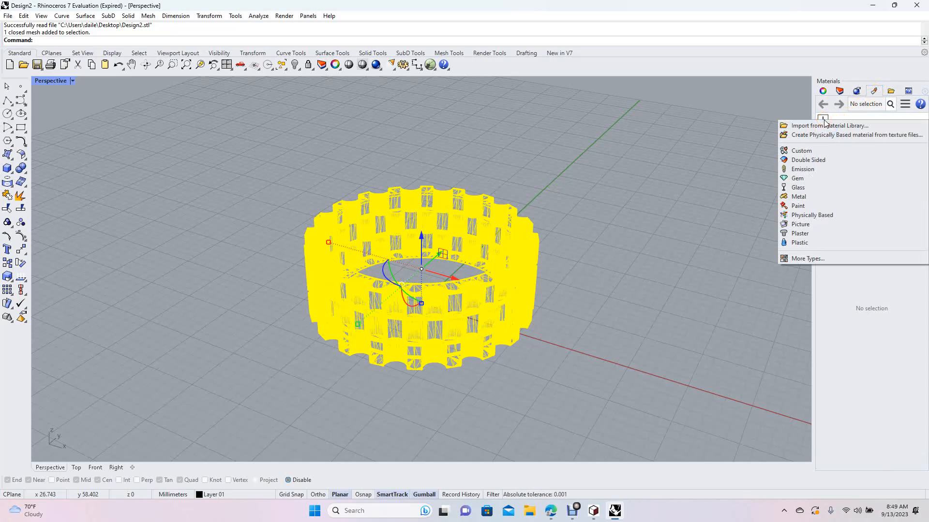
{"action": "left_click", "coordinate": [817, 179]}
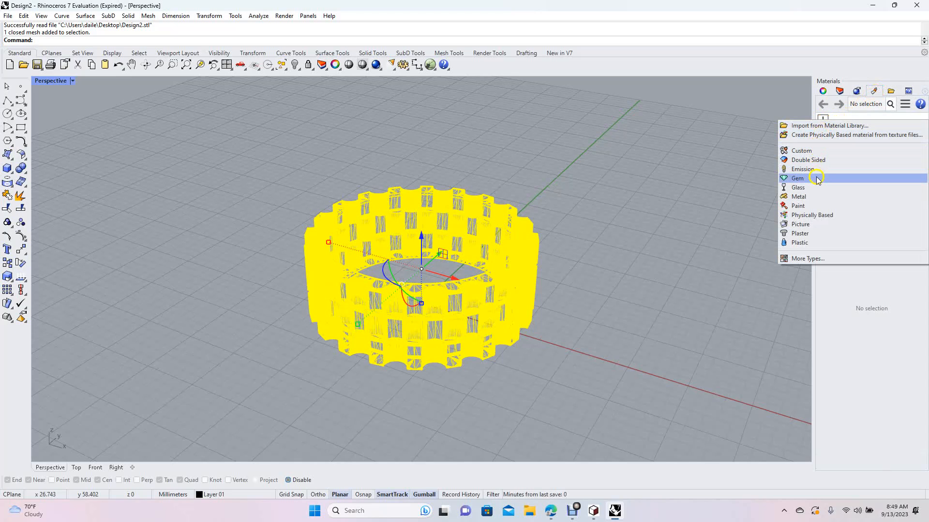
{"action": "left_click", "coordinate": [807, 127]}
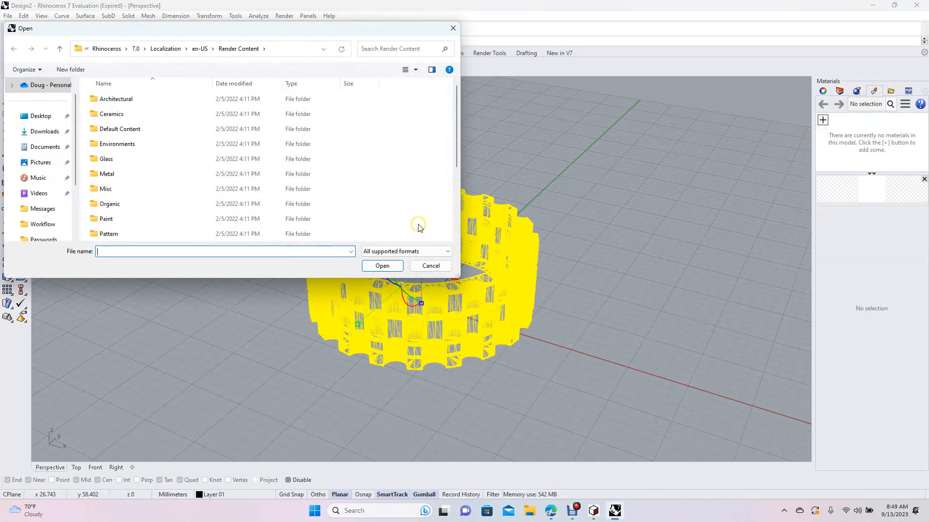
{"action": "double_click", "coordinate": [117, 177]}
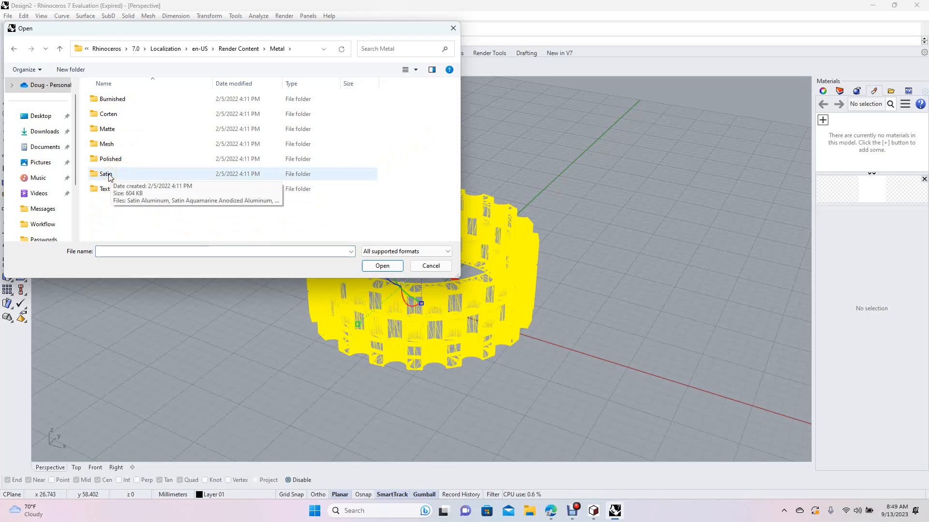
{"action": "double_click", "coordinate": [107, 175]}
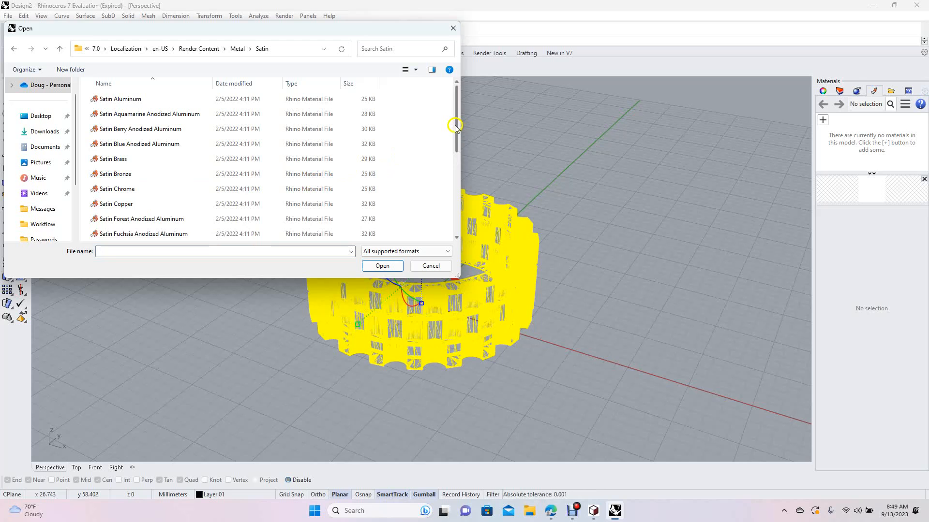
{"action": "left_click_drag", "start_coordinate": [454, 127], "coordinate": [457, 210]}
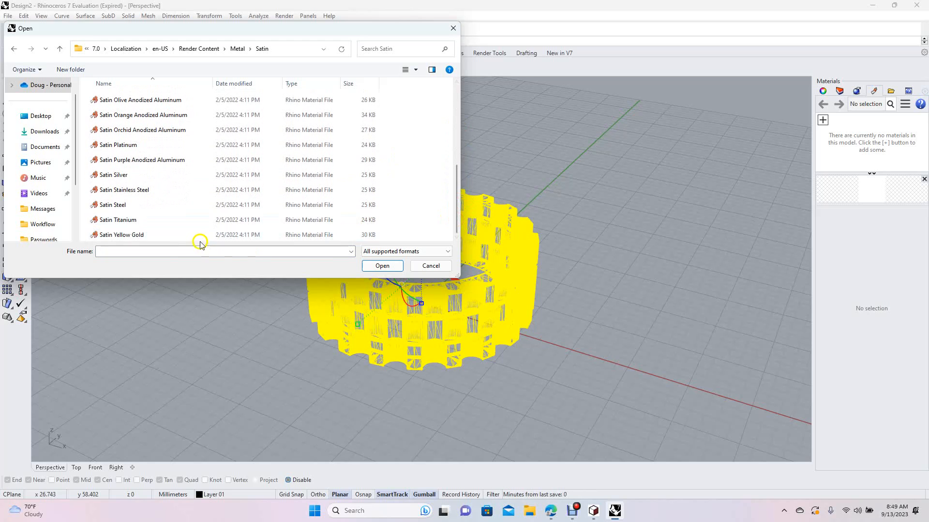
{"action": "double_click", "coordinate": [140, 236]}
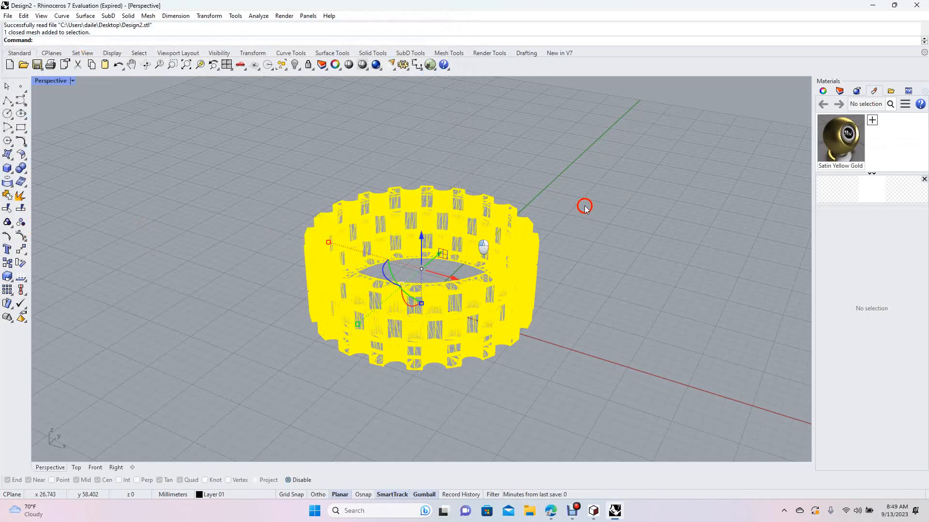
{"action": "right_click", "coordinate": [841, 122]}
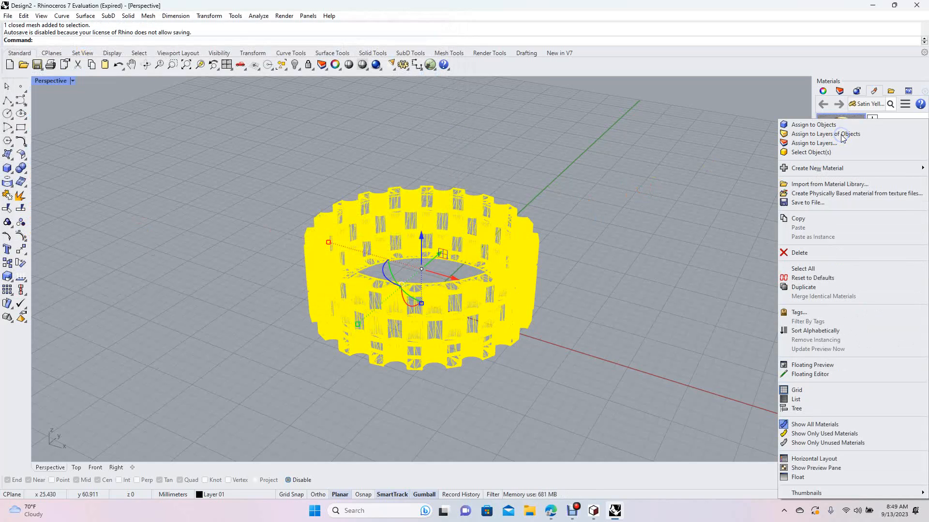
{"action": "left_click", "coordinate": [823, 125]}
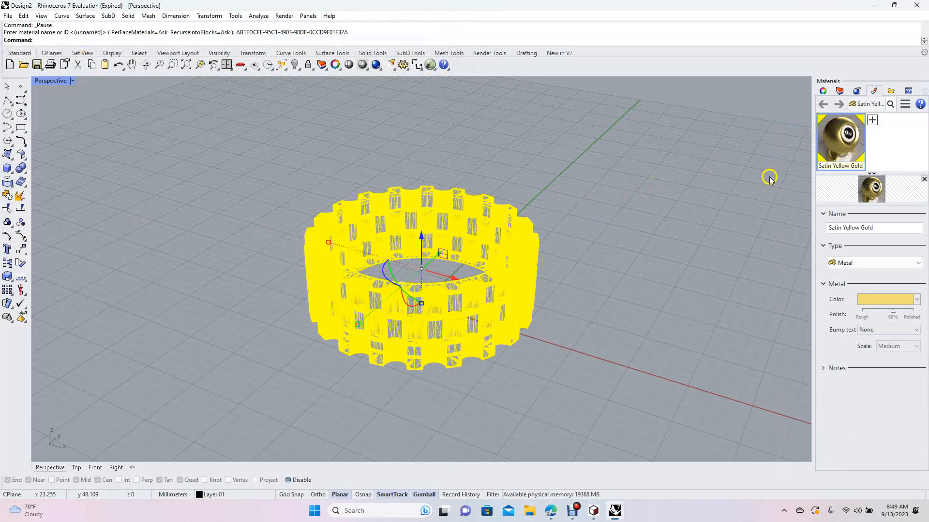
Set the rendering backdrop's solid color to Dark Gray.
{"action": "left_click", "coordinate": [857, 92]}
{"action": "left_click", "coordinate": [892, 290]}
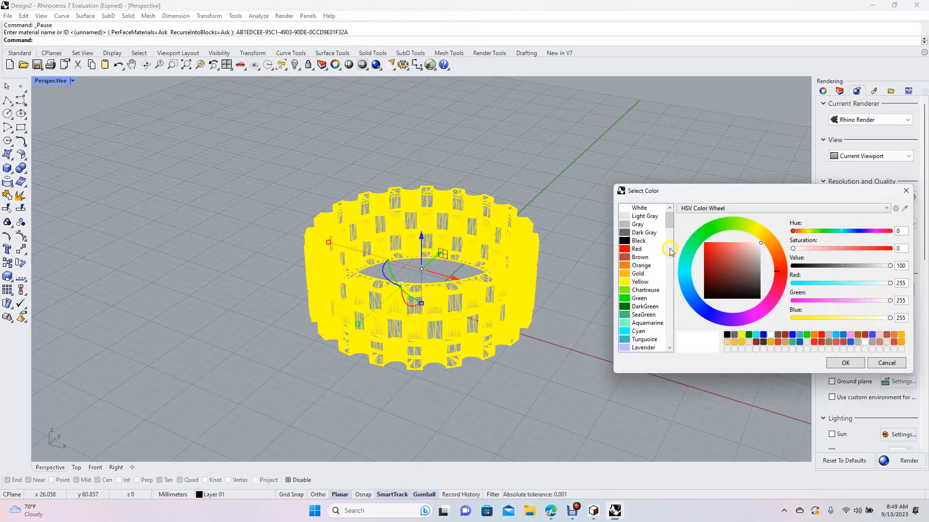
{"action": "left_click", "coordinate": [645, 233]}
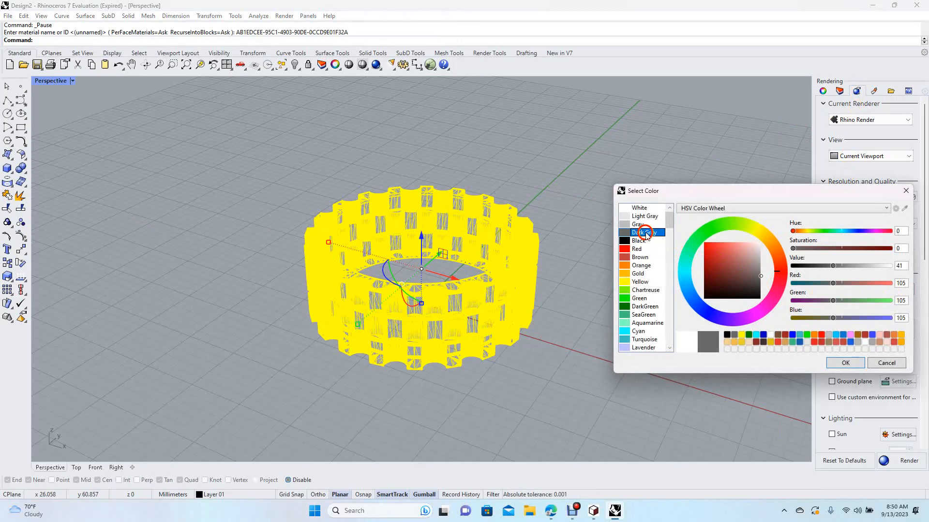
{"action": "left_click", "coordinate": [847, 363]}
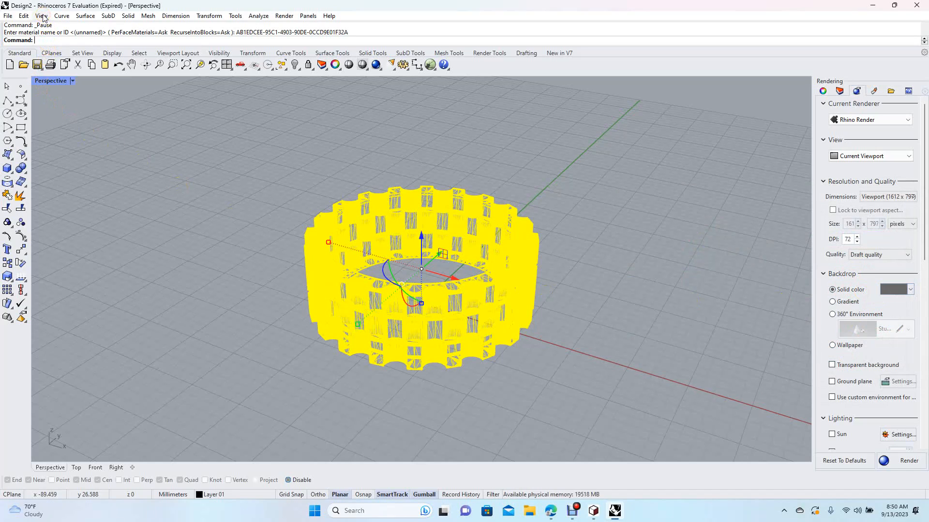
Switch the Perspective viewport to Raytraced display mode and enable the sun lighting.
{"action": "left_click", "coordinate": [42, 16]}
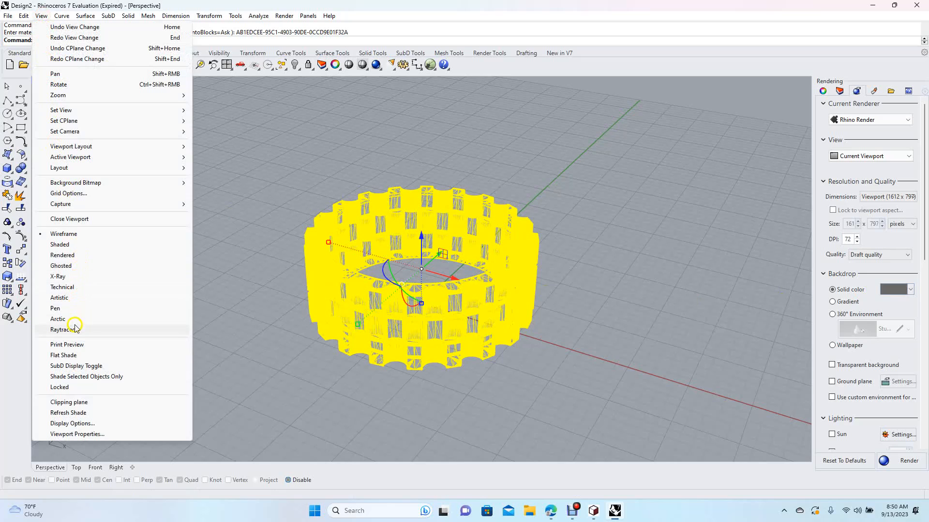
{"action": "left_click", "coordinate": [63, 330]}
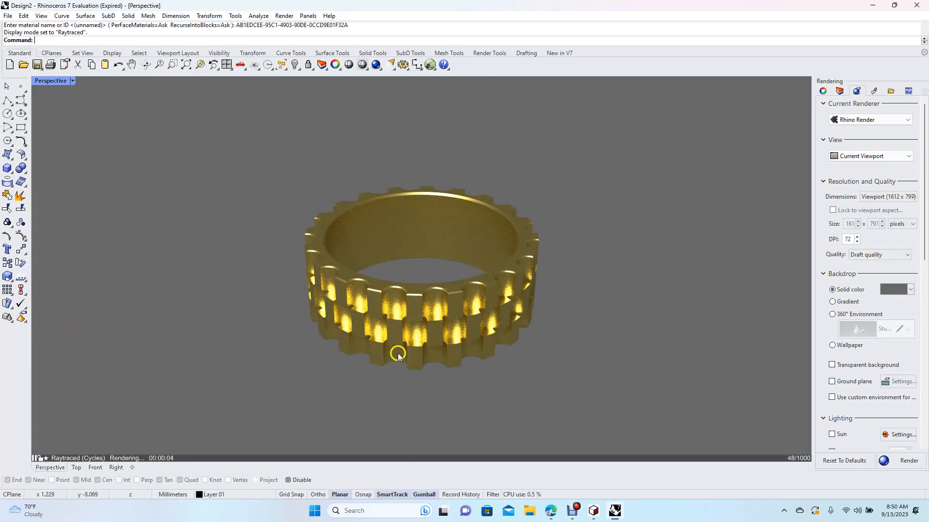
{"action": "right_click_drag", "start_coordinate": [617, 289], "coordinate": [471, 288]}
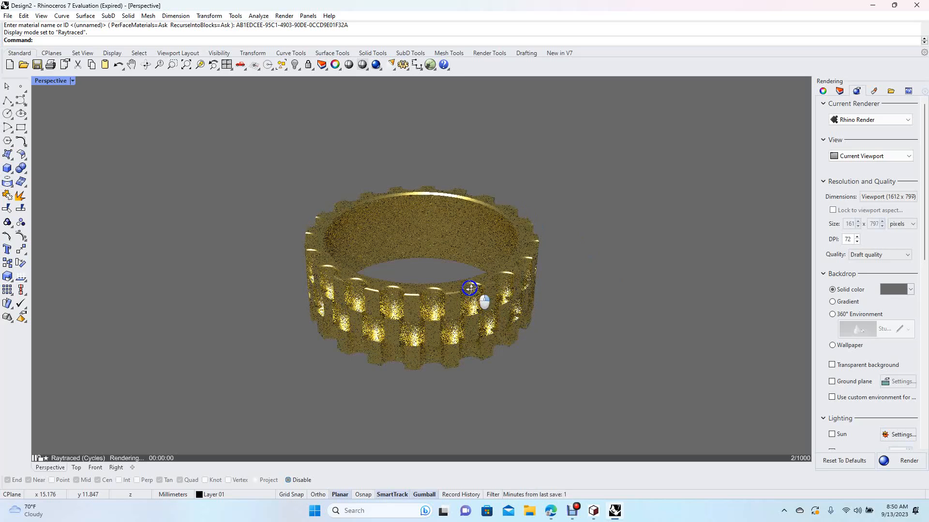
{"action": "left_click", "coordinate": [831, 435]}
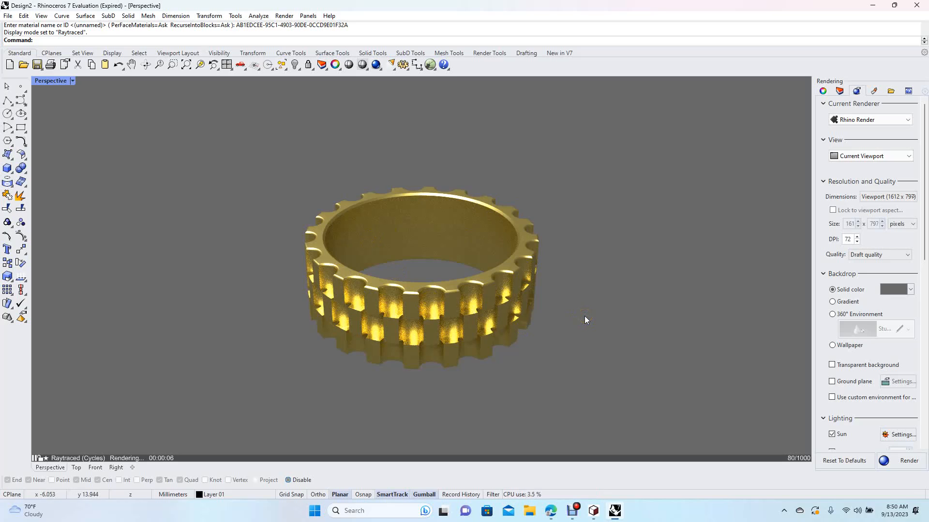
{"action": "left_click", "coordinate": [502, 313]}
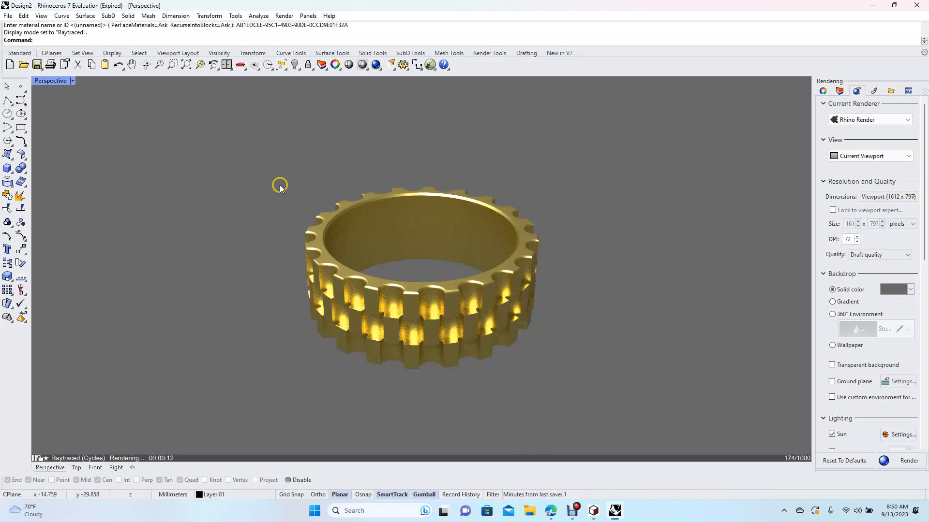
Copy the gold ring twice, placing one duplicate on each side of the original.
{"action": "key", "text": "ctrl+a"}
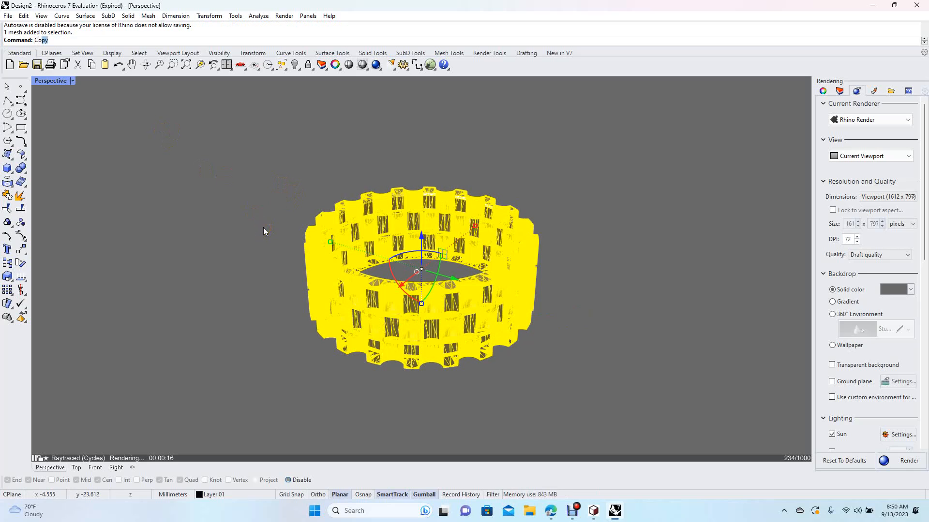
{"action": "key", "text": "Return"}
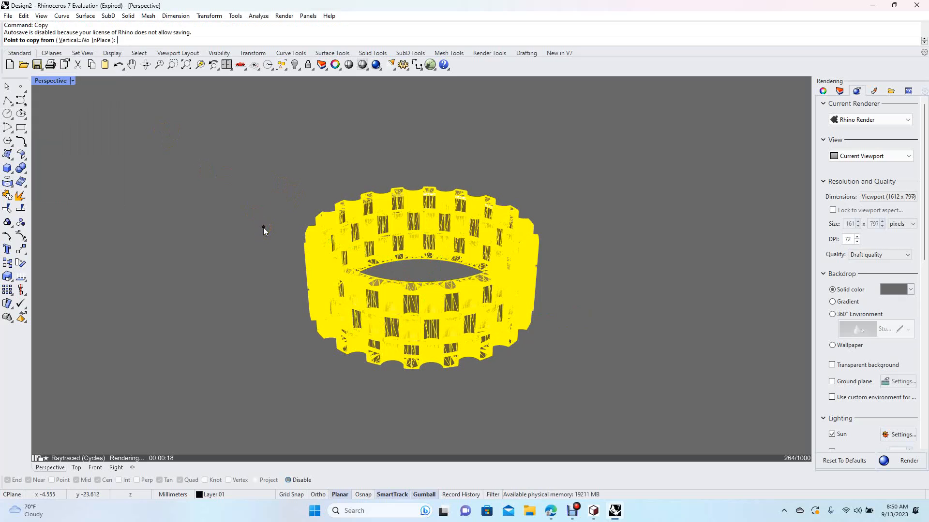
{"action": "left_click", "coordinate": [422, 260]}
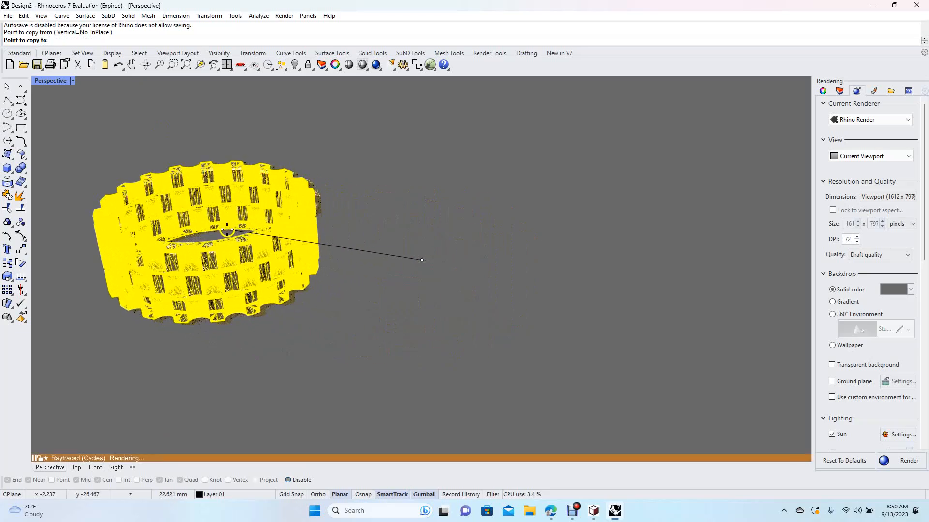
{"action": "left_click", "coordinate": [216, 231]}
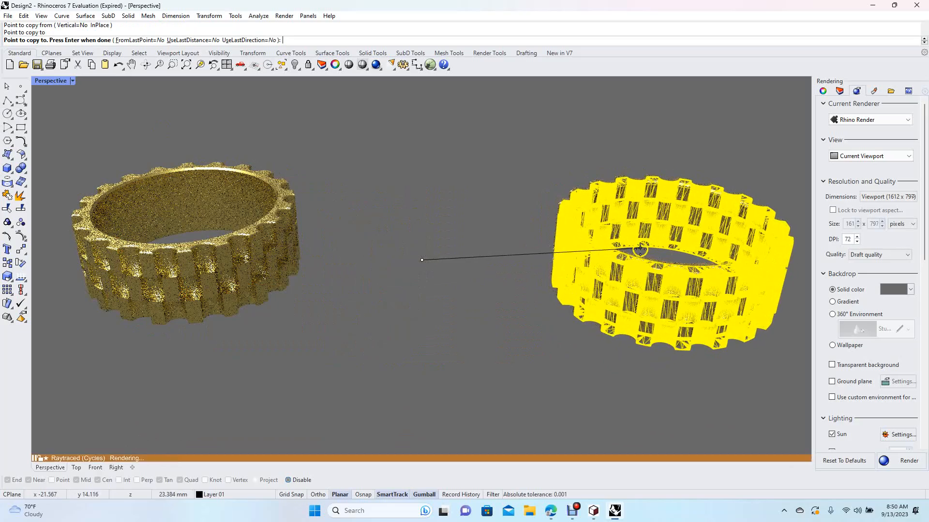
{"action": "left_click", "coordinate": [638, 243]}
{"action": "key", "text": "Return"}
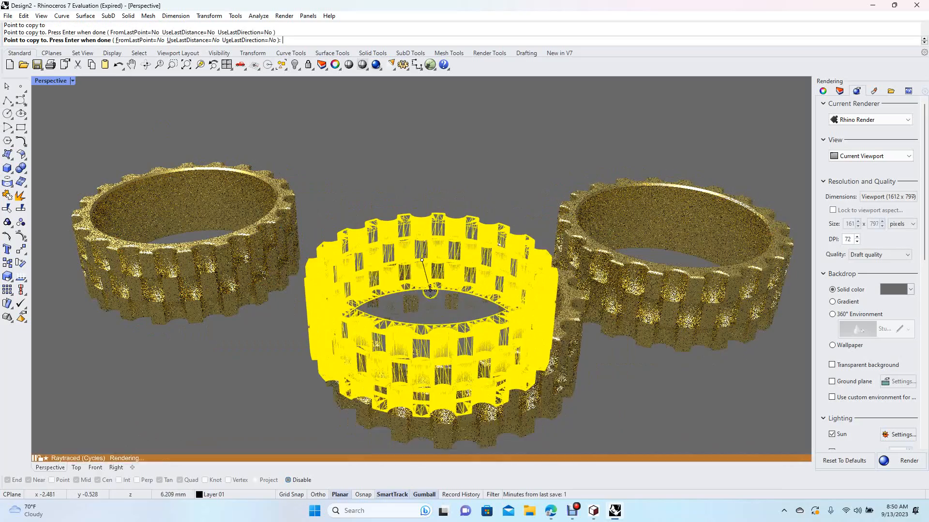
{"action": "left_click", "coordinate": [526, 356]}
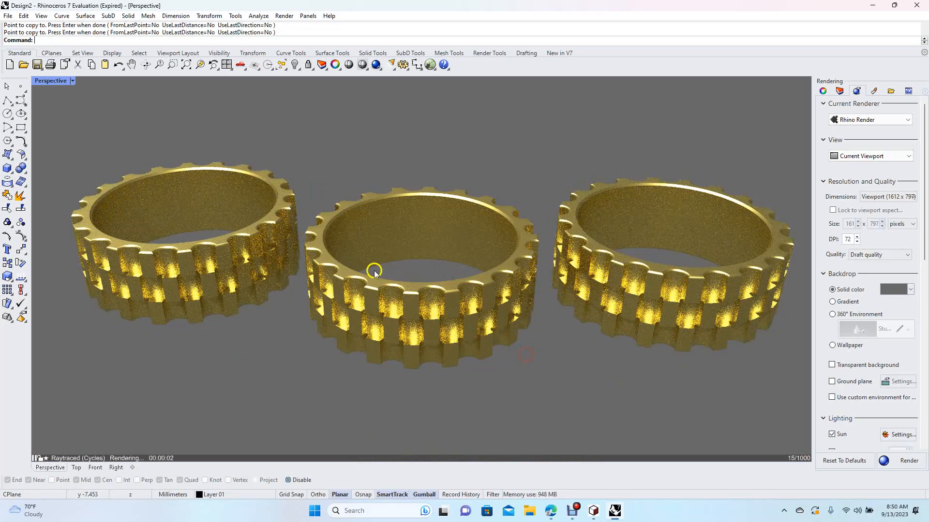
Import Satin Berry Anodized Aluminum from the library's Metal > Satin folder and assign it to the middle ring.
{"action": "left_click", "coordinate": [320, 231]}
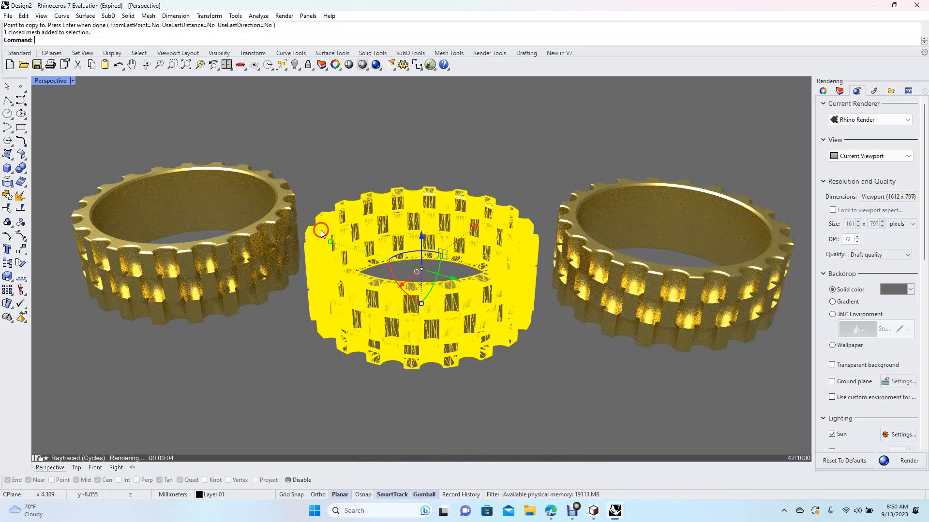
{"action": "left_click", "coordinate": [875, 92]}
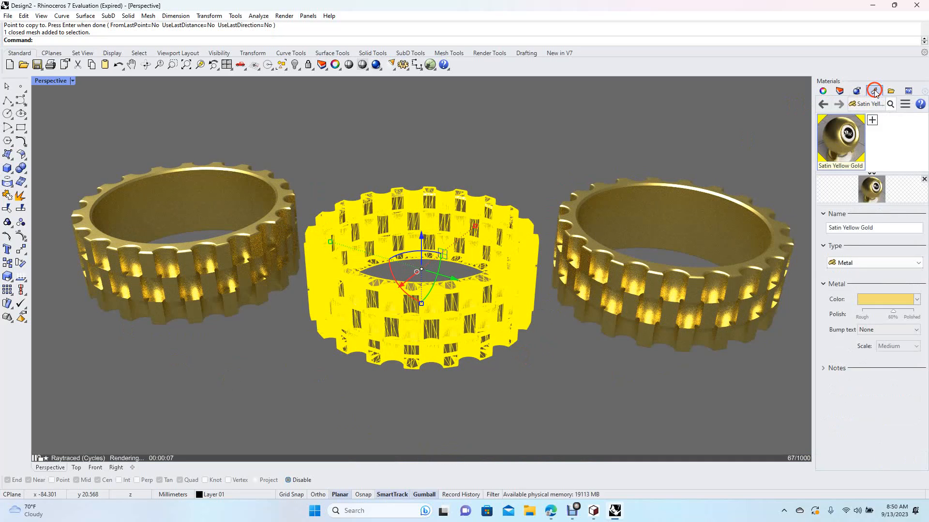
{"action": "left_click", "coordinate": [874, 121]}
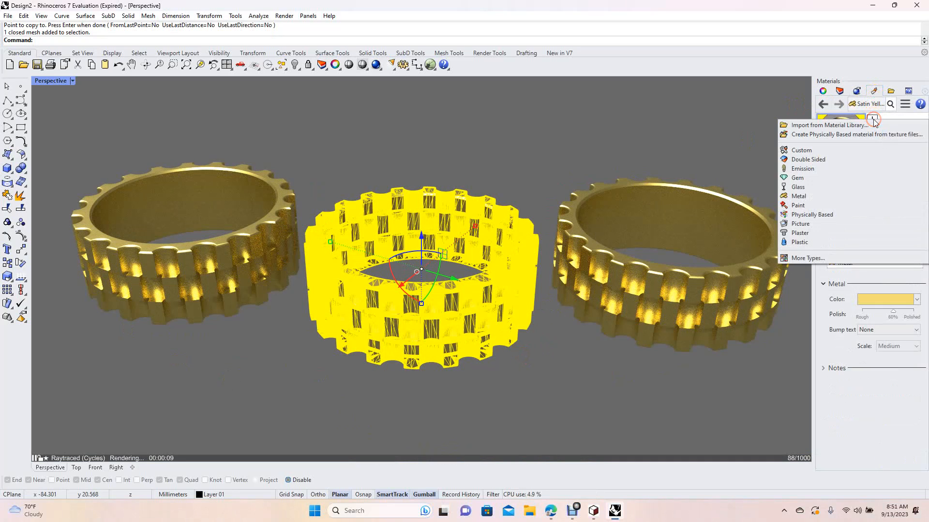
{"action": "left_click", "coordinate": [847, 126]}
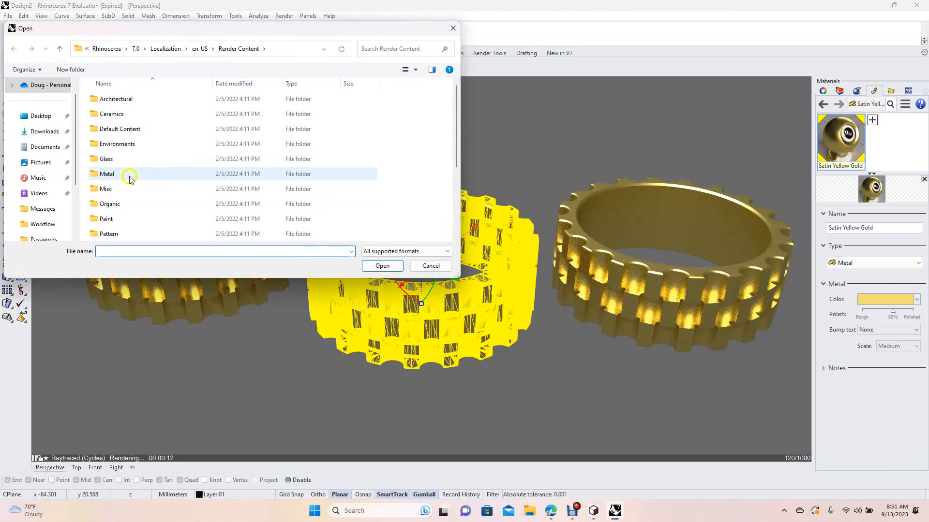
{"action": "double_click", "coordinate": [129, 177]}
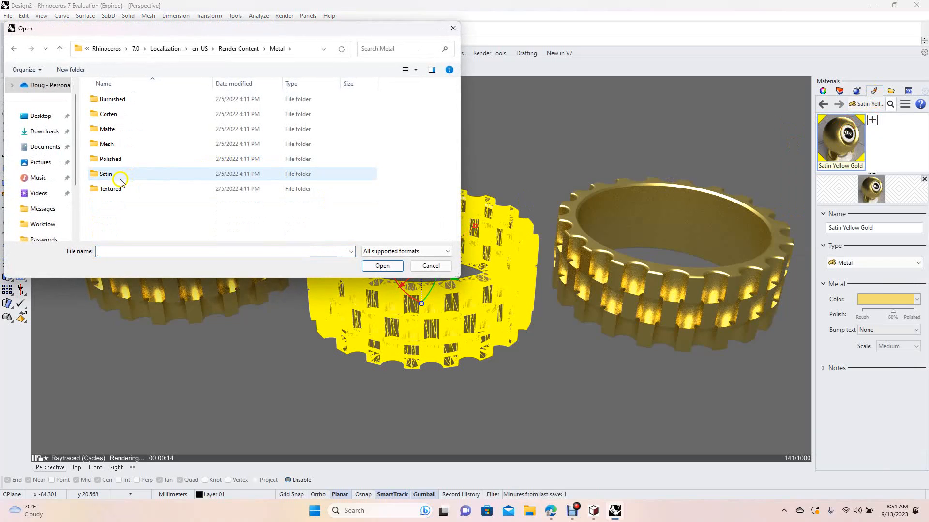
{"action": "double_click", "coordinate": [115, 177]}
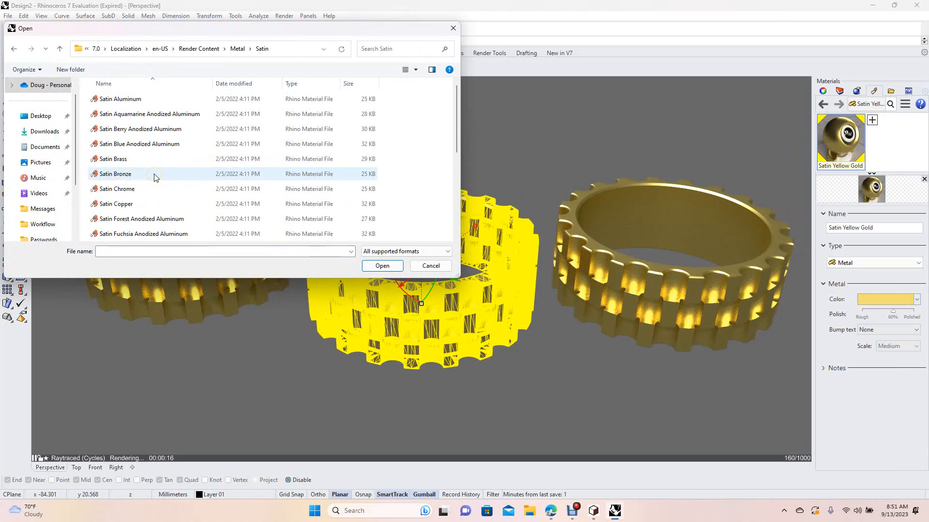
{"action": "double_click", "coordinate": [130, 131]}
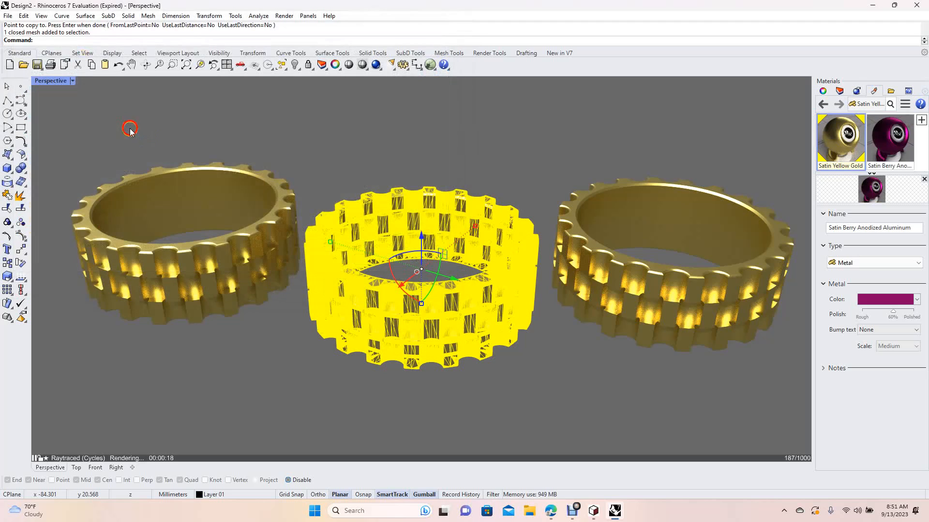
{"action": "right_click", "coordinate": [887, 145]}
{"action": "left_click", "coordinate": [846, 126]}
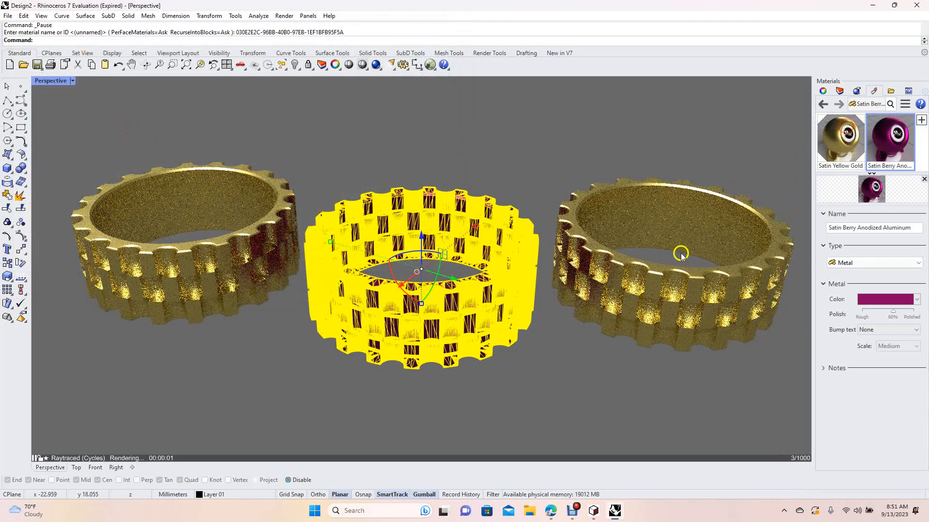
Import Bamboo polished from the material library's Wood folder and assign it to the right-hand gold ring.
{"action": "left_click", "coordinate": [617, 301]}
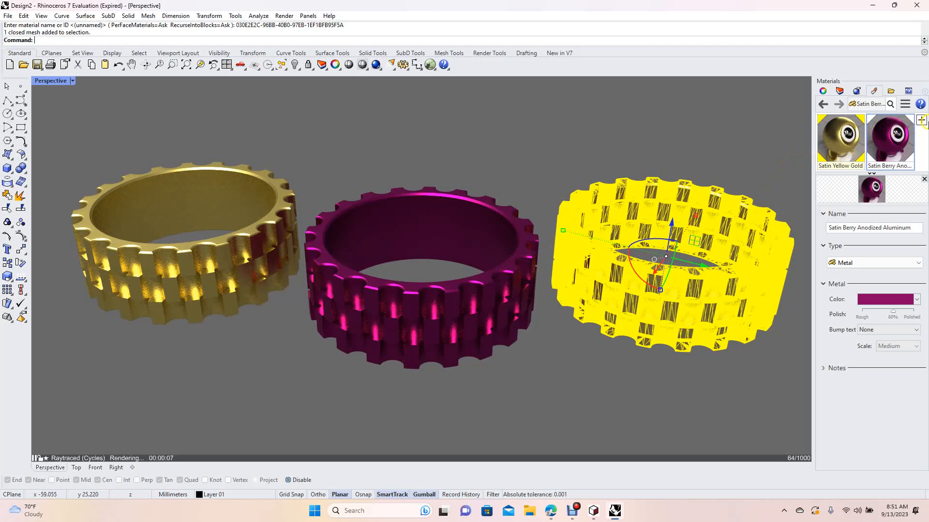
{"action": "left_click", "coordinate": [923, 120]}
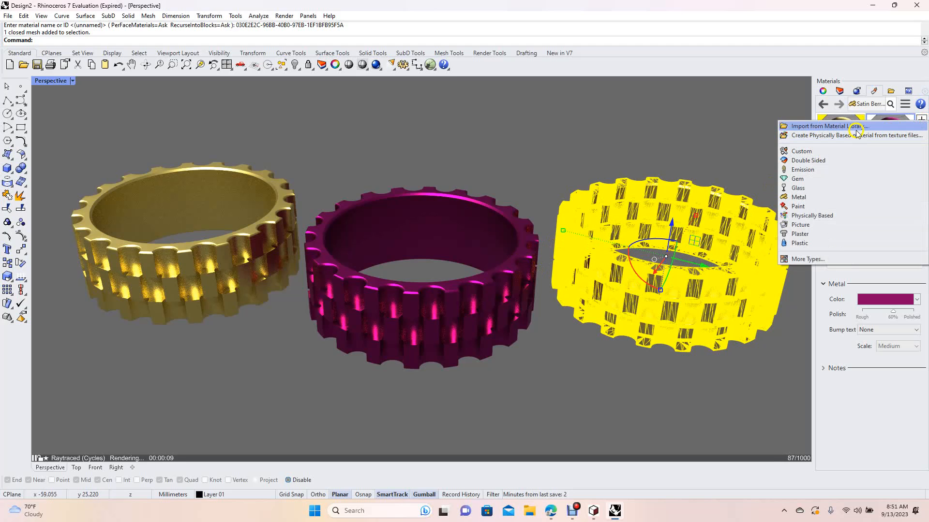
{"action": "left_click", "coordinate": [893, 127]}
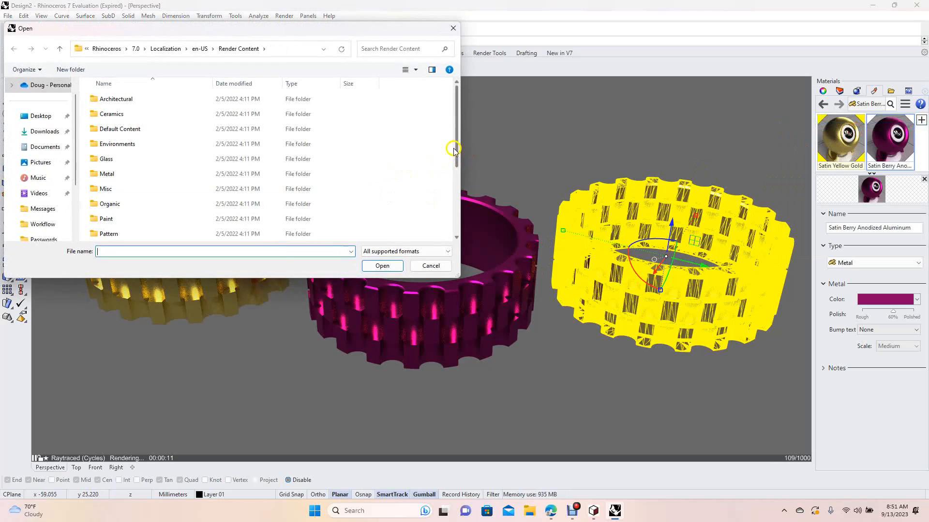
{"action": "left_click_drag", "start_coordinate": [456, 151], "coordinate": [457, 225]}
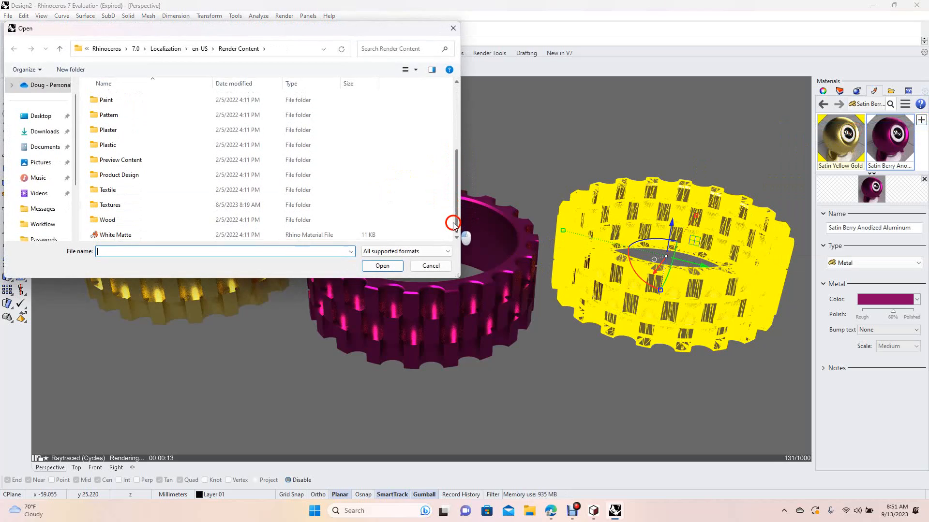
{"action": "double_click", "coordinate": [107, 220]}
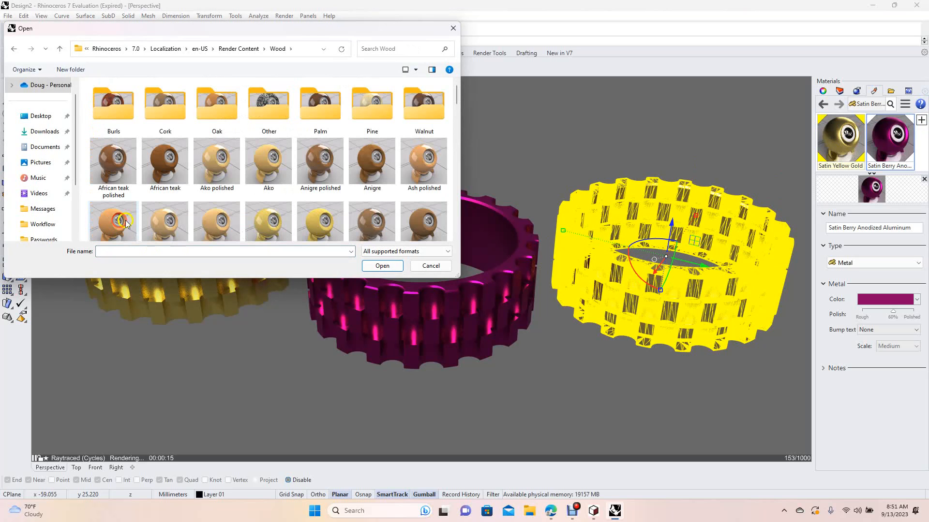
{"action": "double_click", "coordinate": [366, 216]}
{"action": "left_click", "coordinate": [858, 144]}
{"action": "right_click", "coordinate": [845, 143]}
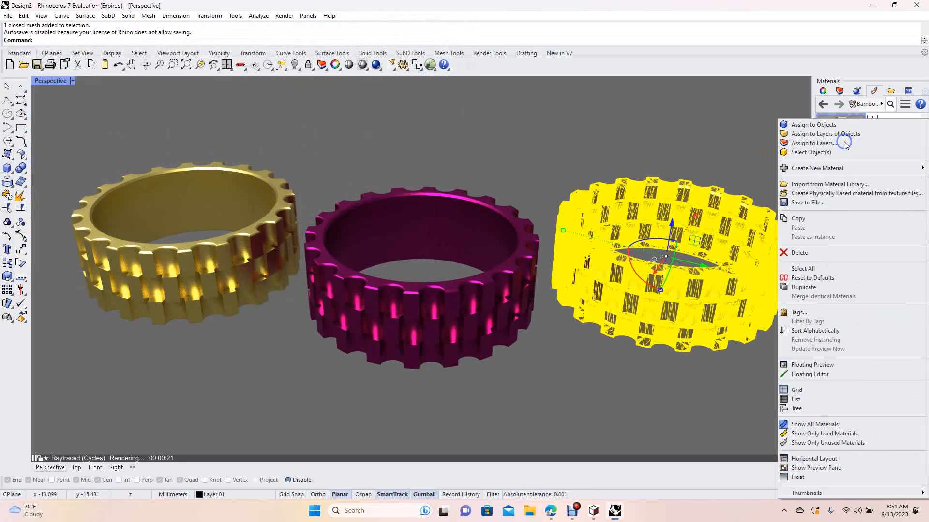
{"action": "left_click", "coordinate": [831, 127]}
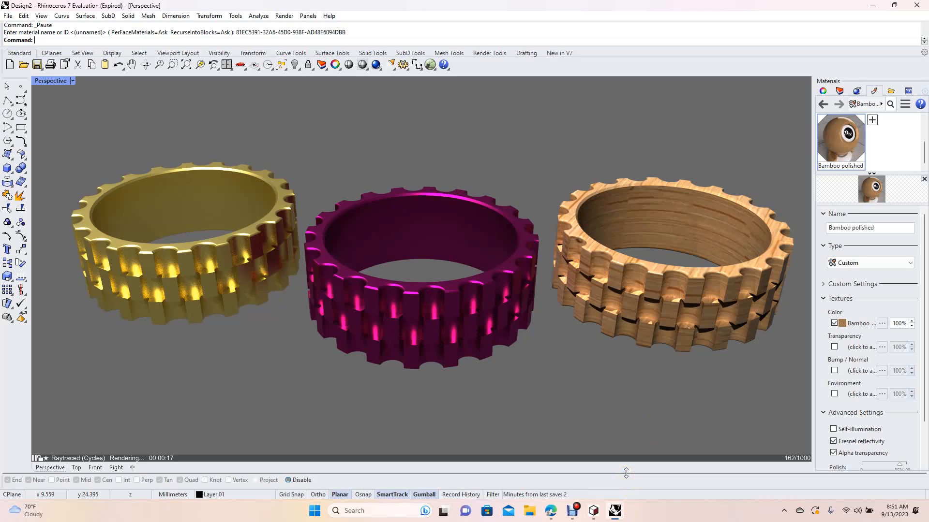
Capture a rectangular screenshot of the Perspective viewport that frames all three rendered rings.
{"action": "key", "text": "shift"}
{"action": "key", "text": "super+shift+s"}
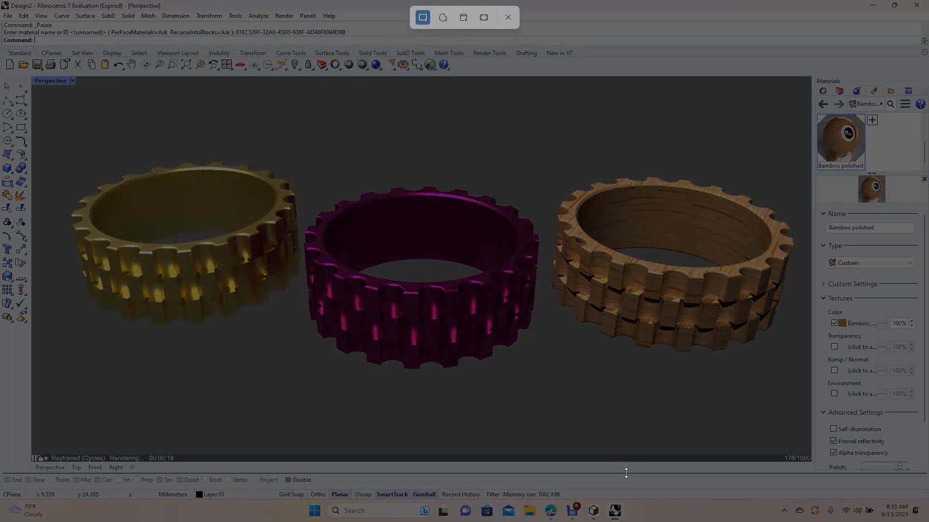
{"action": "left_click_drag", "start_coordinate": [58, 91], "coordinate": [798, 449]}
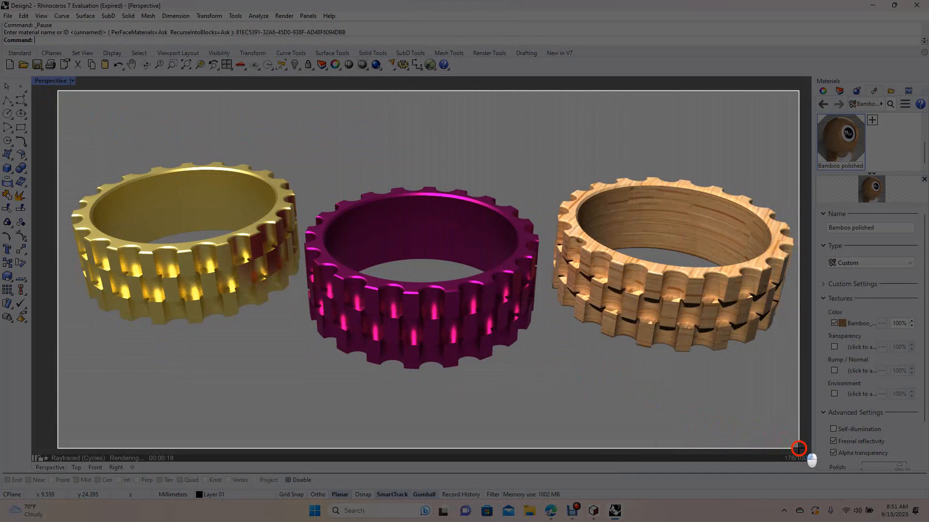
{"action": "left_click_drag", "start_coordinate": [799, 448], "coordinate": [798, 449]}
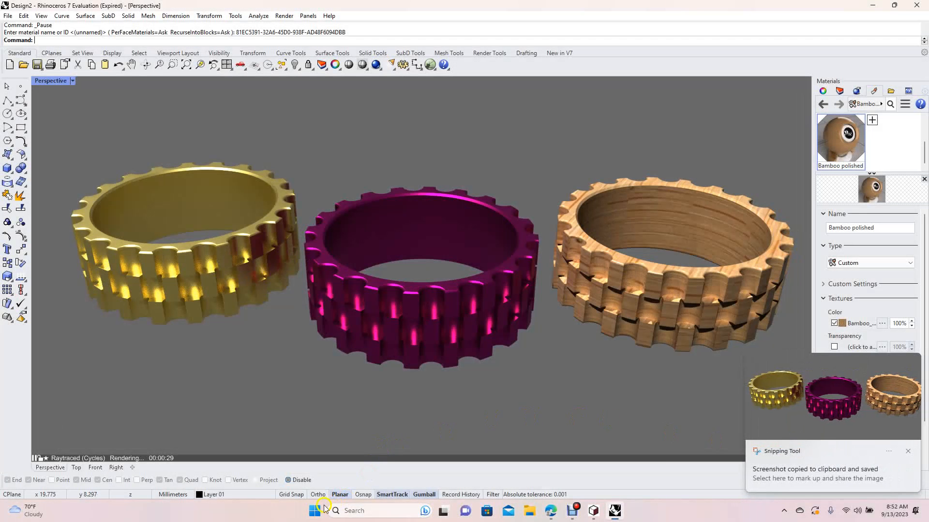
Open Paint, paste the captured ring image into the blank canvas and crop to the selection.
{"action": "left_click", "coordinate": [313, 511]}
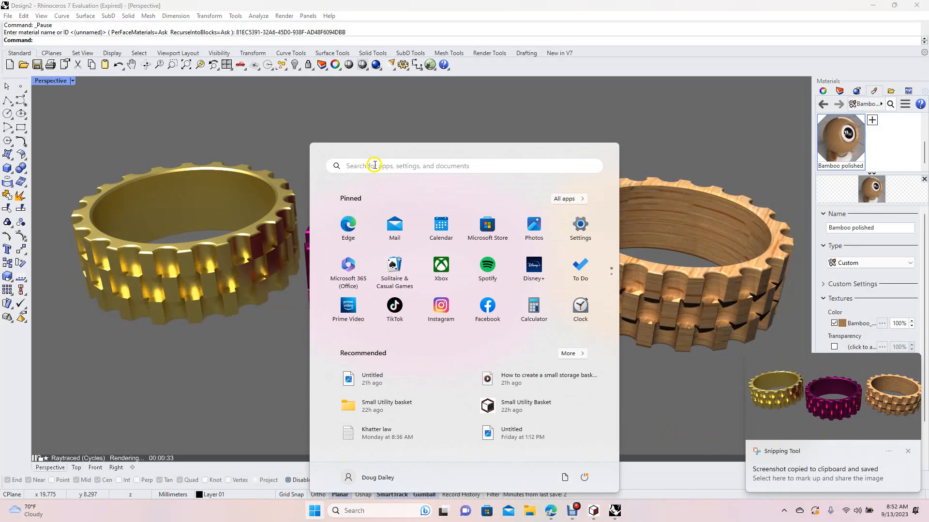
{"action": "left_click", "coordinate": [374, 165]}
{"action": "left_click", "coordinate": [328, 321]}
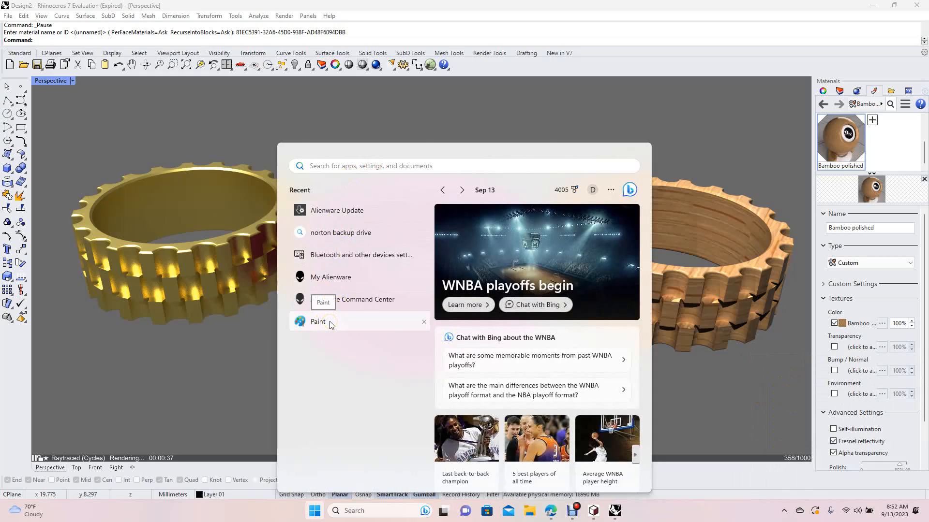
{"action": "left_click", "coordinate": [331, 322]}
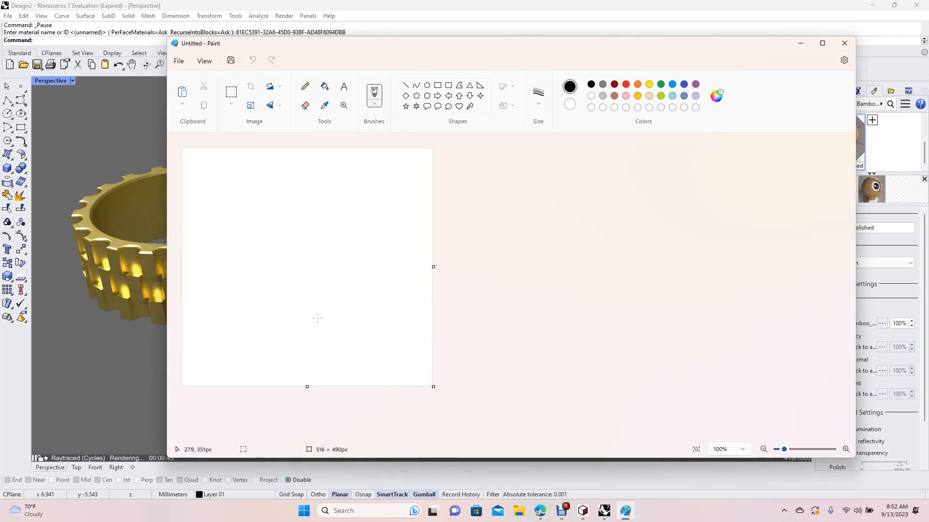
{"action": "key", "text": "ctrl+v"}
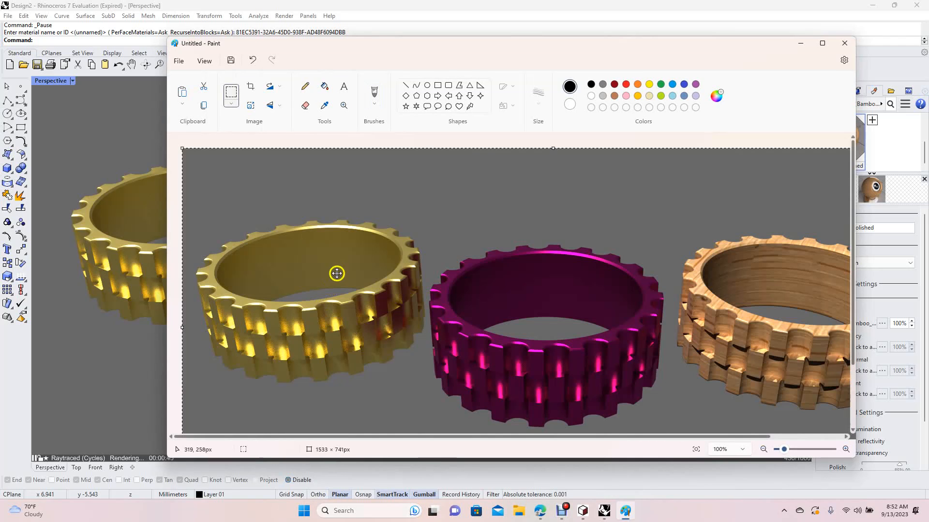
{"action": "left_click", "coordinate": [251, 89]}
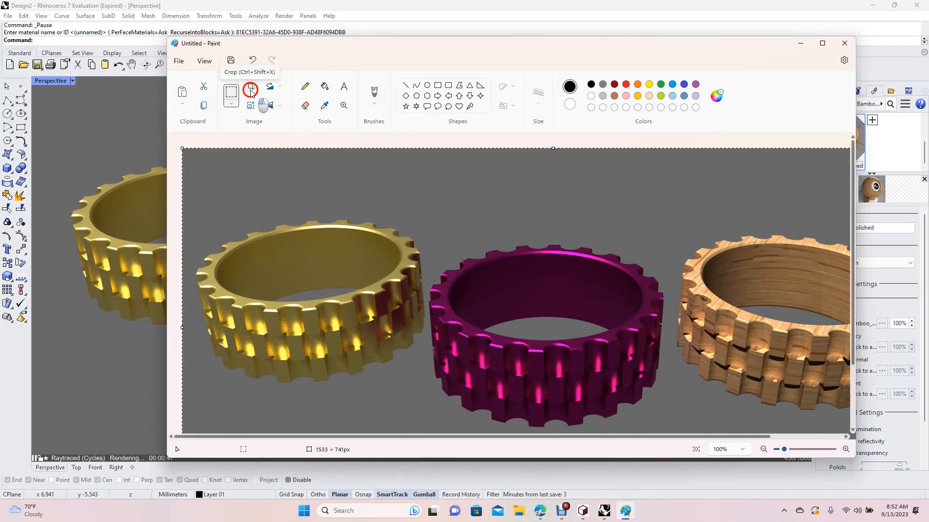
Save the pasted ring image to the Desktop as a JPEG picture named Untitled.
{"action": "left_click", "coordinate": [179, 63]}
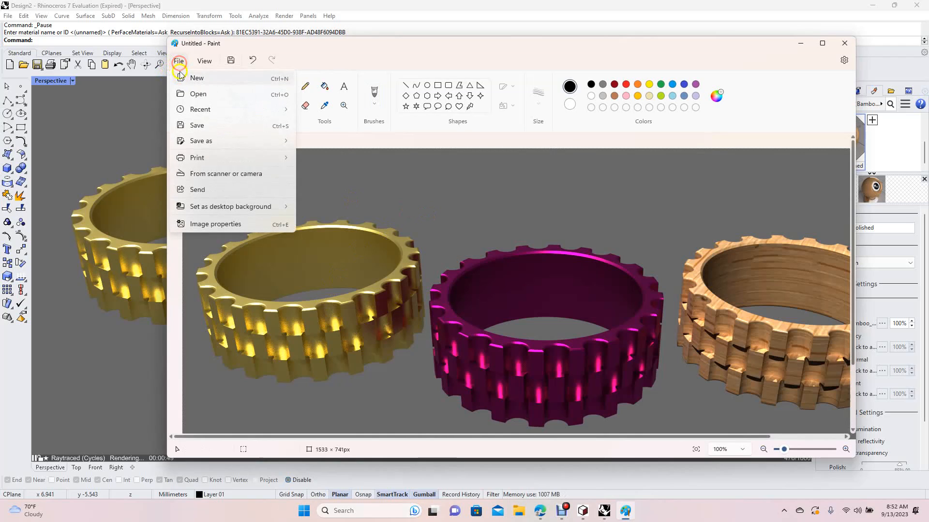
{"action": "mouse_move", "coordinate": [207, 141]}
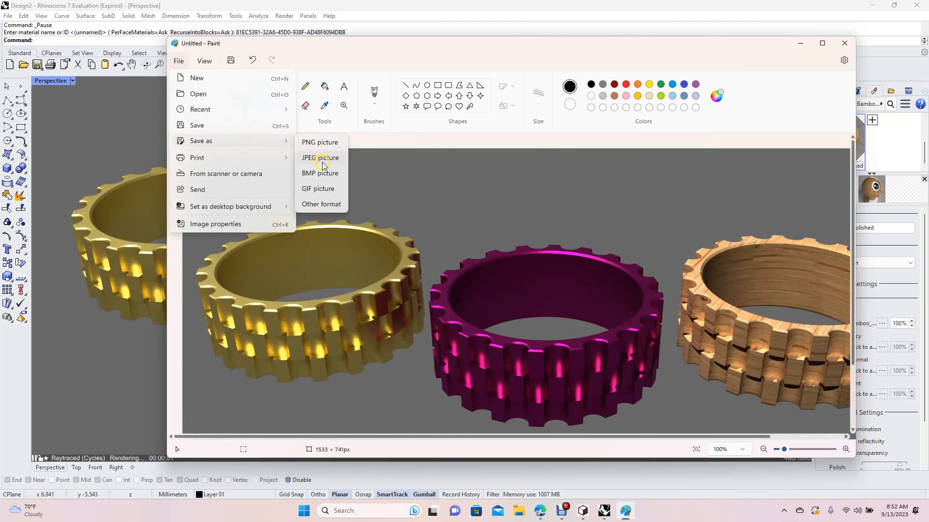
{"action": "left_click", "coordinate": [322, 163]}
{"action": "left_click", "coordinate": [386, 222]}
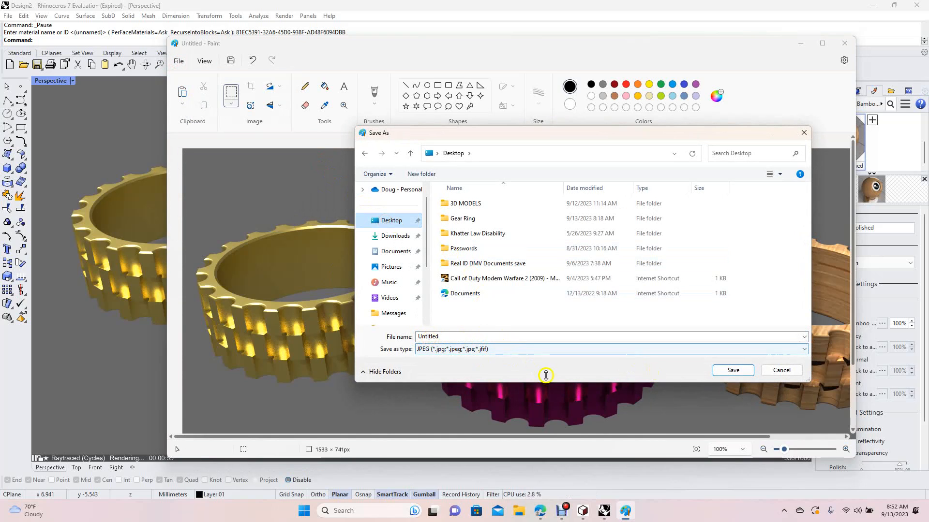
{"action": "left_click", "coordinate": [733, 371]}
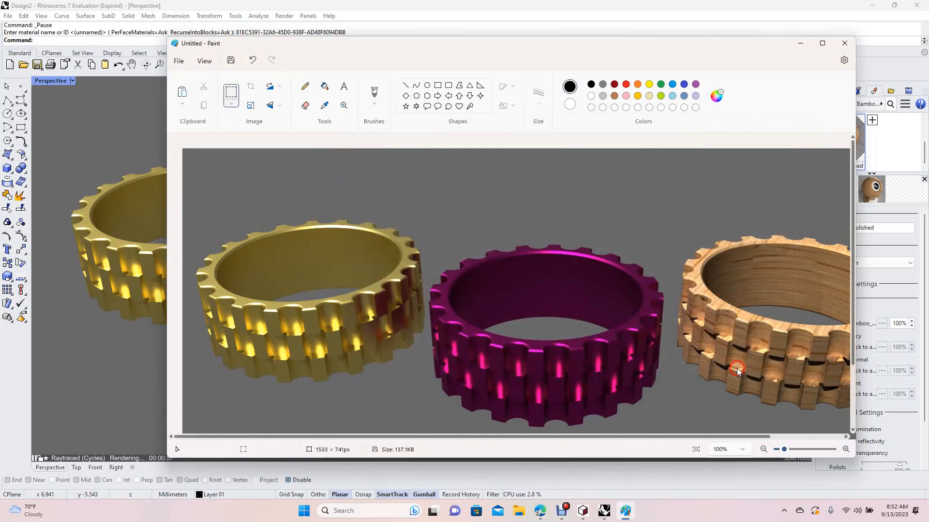
Close Paint and Rhino, and decline installing the available update.
{"action": "left_click", "coordinate": [846, 46]}
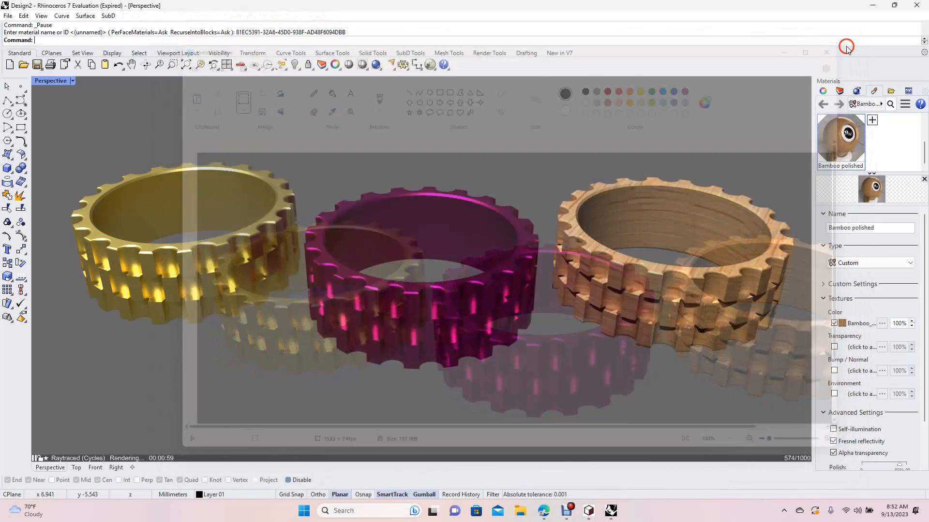
{"action": "left_click", "coordinate": [916, 6]}
{"action": "left_click", "coordinate": [463, 277]}
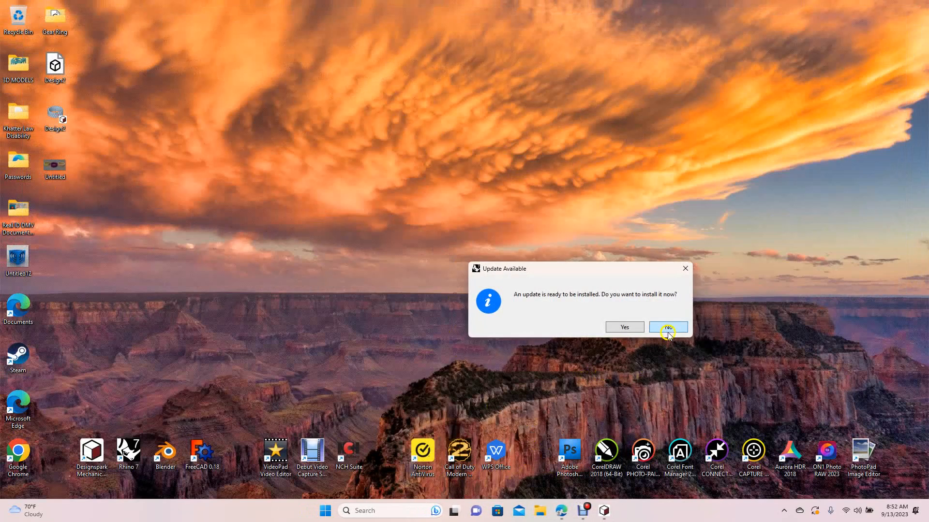
{"action": "left_click", "coordinate": [668, 328]}
Switch to DesignSpark Mechanical and set the design background color to White in the appearance options.
{"action": "right_click", "coordinate": [606, 510]}
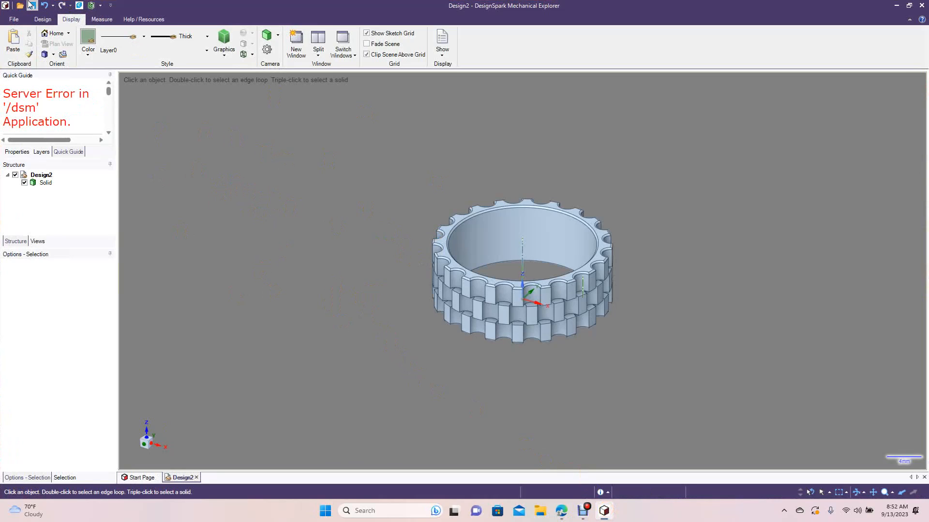
{"action": "left_click", "coordinate": [14, 20]}
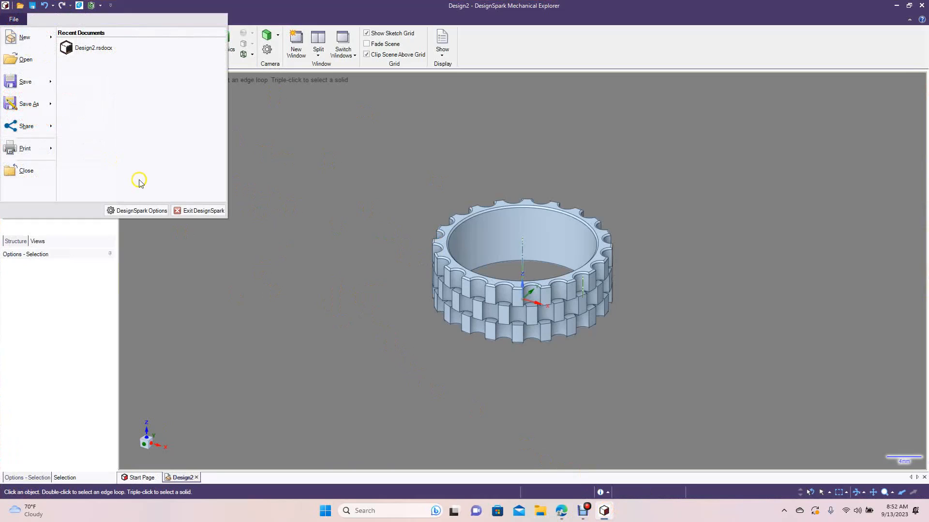
{"action": "left_click", "coordinate": [146, 211]}
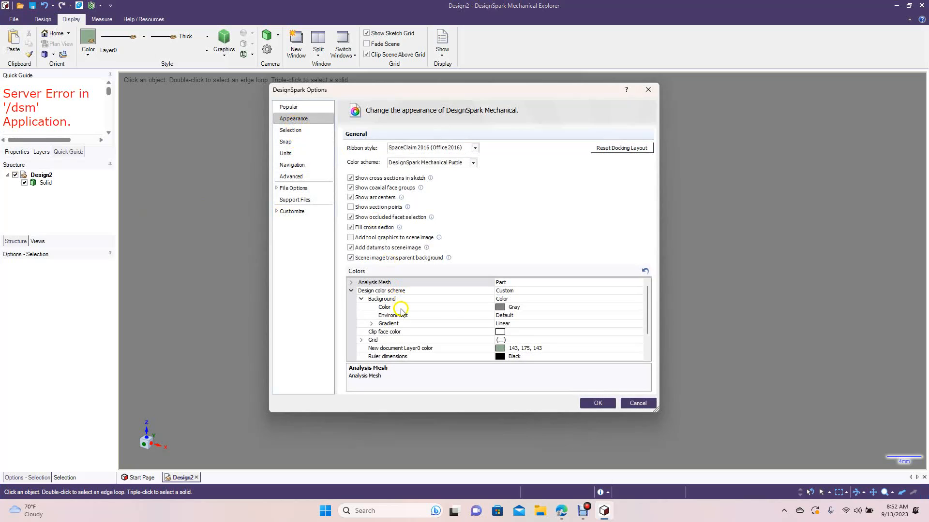
{"action": "left_click", "coordinate": [500, 307]}
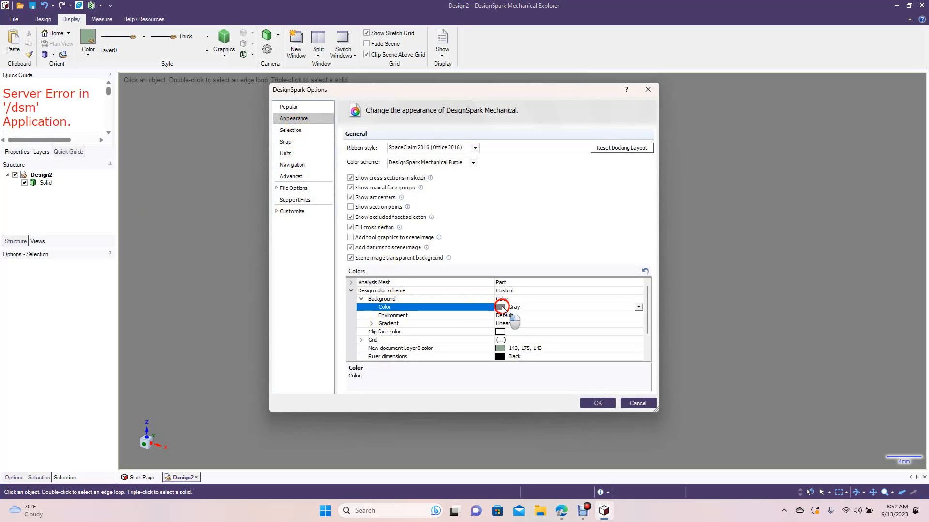
{"action": "left_click", "coordinate": [639, 309]}
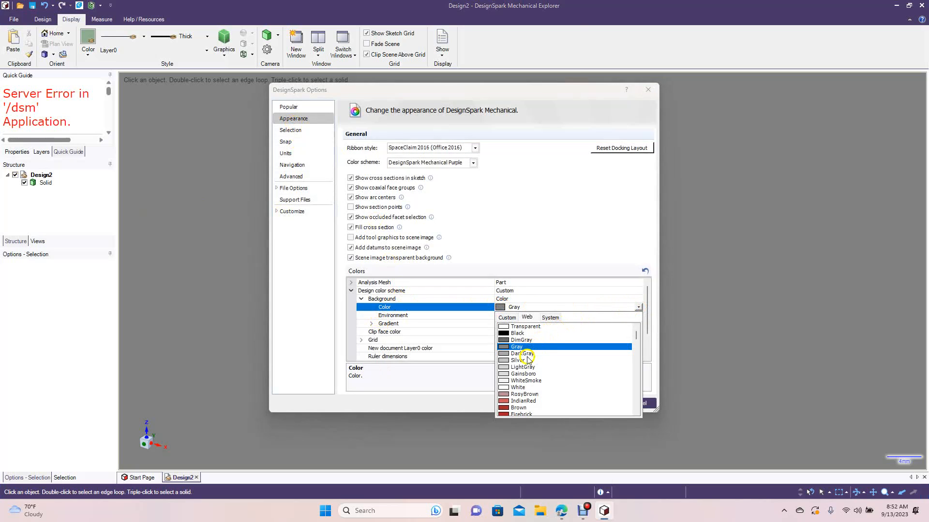
{"action": "left_click", "coordinate": [517, 388]}
{"action": "left_click", "coordinate": [596, 403]}
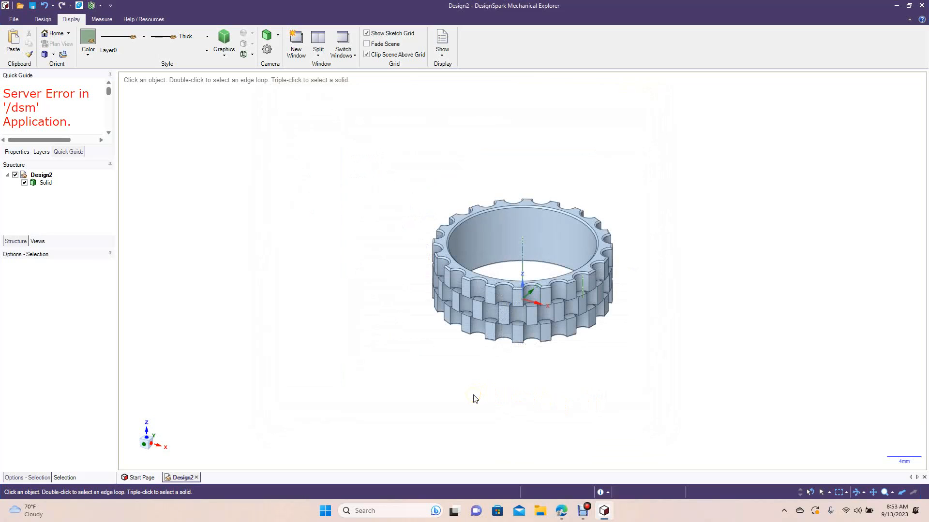